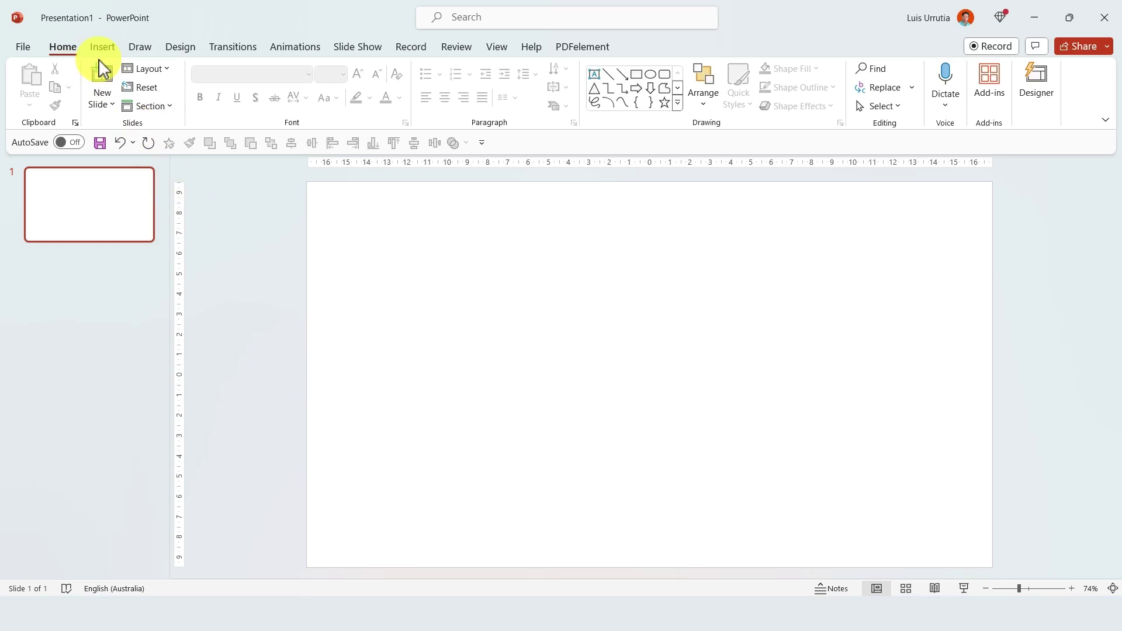
Insert the blue butterfly from the stock 3D models' Insects category onto slide 1
{"action": "left_click", "coordinate": [99, 52]}
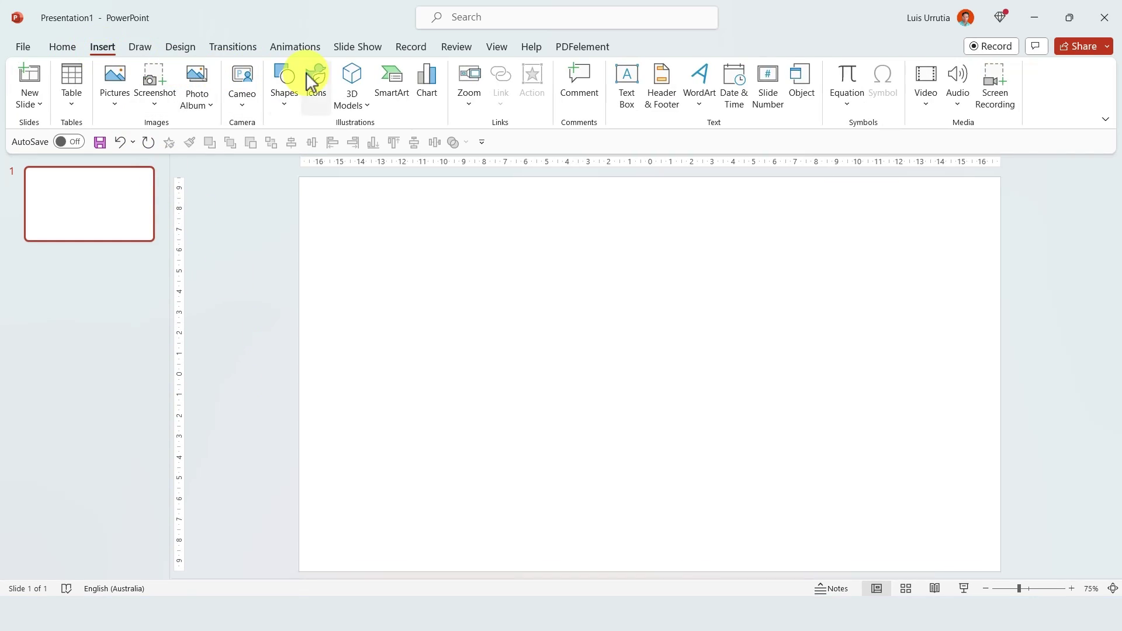
{"action": "left_click", "coordinate": [358, 91]}
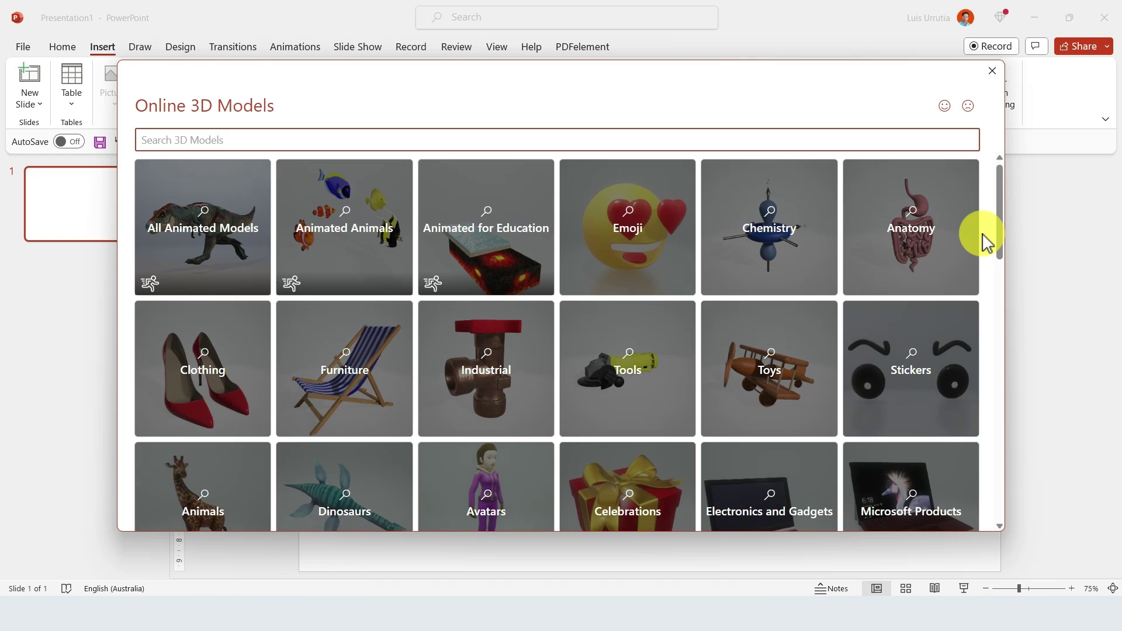
{"action": "scroll", "coordinate": [985, 234], "scroll_direction": "down", "scroll_amount": 3}
{"action": "scroll", "coordinate": [984, 239], "scroll_direction": "down", "scroll_amount": 6}
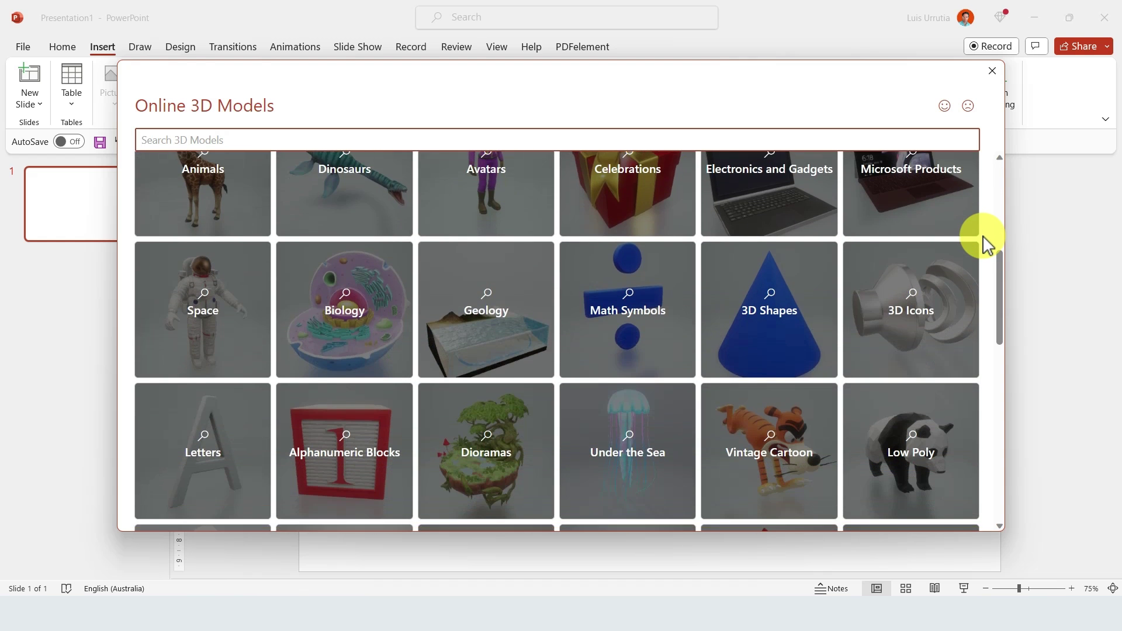
{"action": "scroll", "coordinate": [985, 240], "scroll_direction": "down", "scroll_amount": 8}
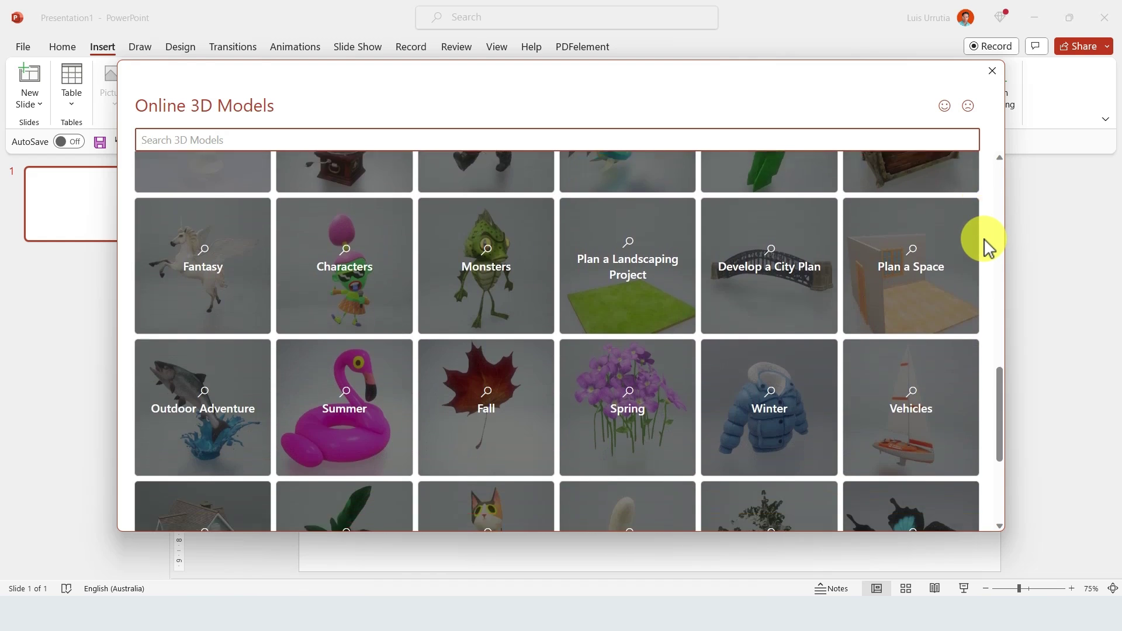
{"action": "left_click", "coordinate": [940, 342]}
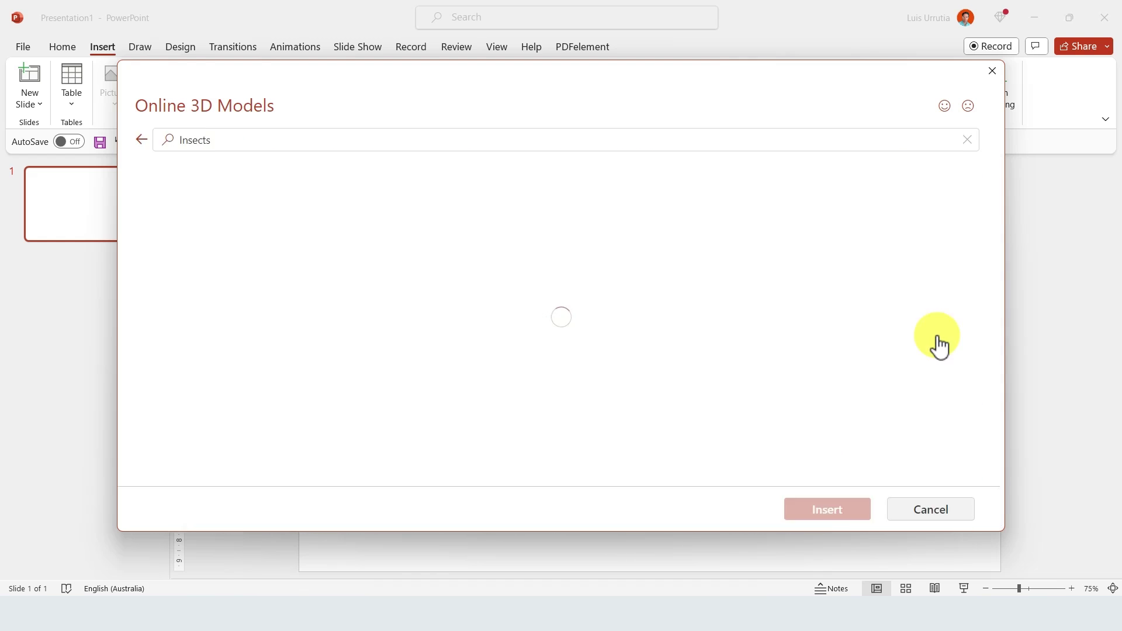
{"action": "scroll", "coordinate": [990, 301], "scroll_direction": "down", "scroll_amount": 2}
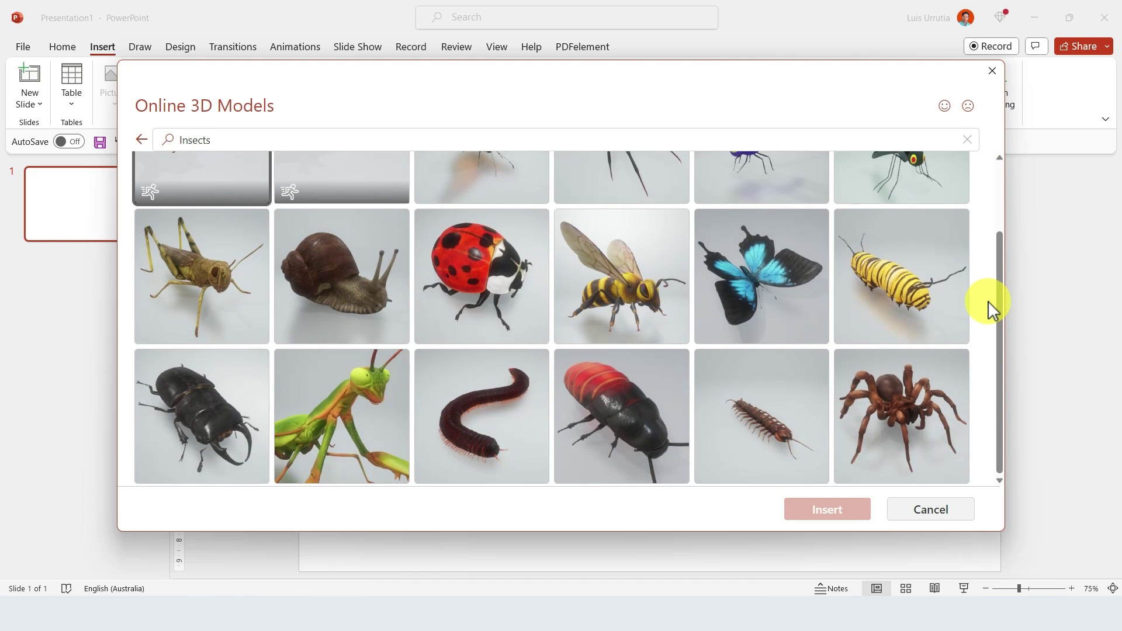
{"action": "left_click", "coordinate": [808, 304]}
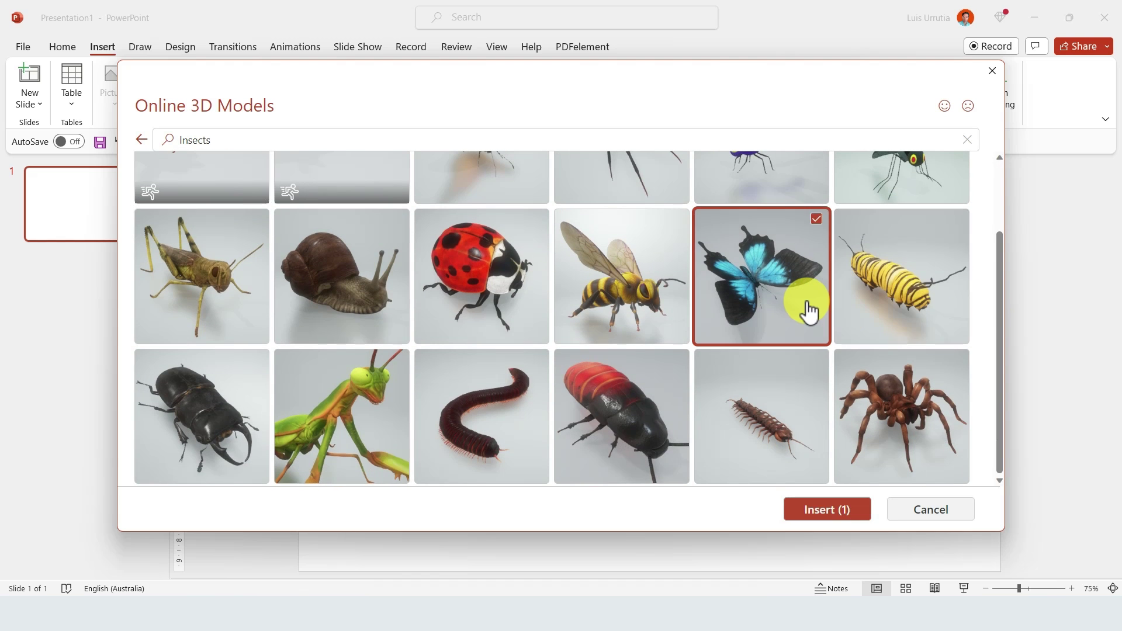
{"action": "left_click", "coordinate": [823, 512]}
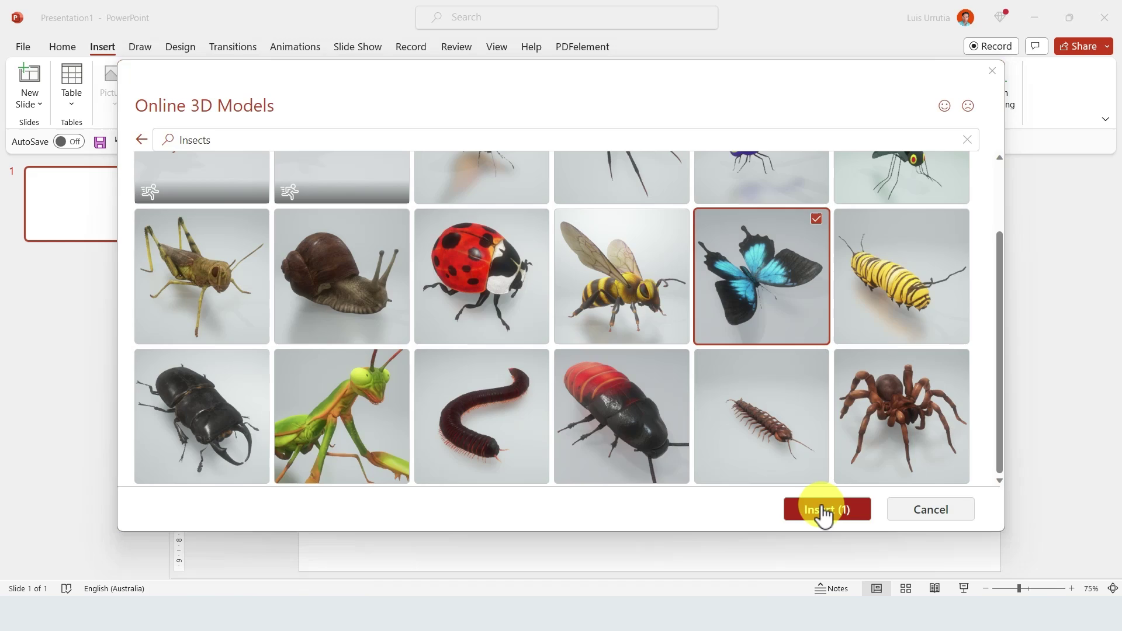
Enlarge the butterfly to about 20.41 by 16.46 cm and rotate it to a top-down view
{"action": "left_click_drag", "start_coordinate": [530, 321], "coordinate": [446, 245]}
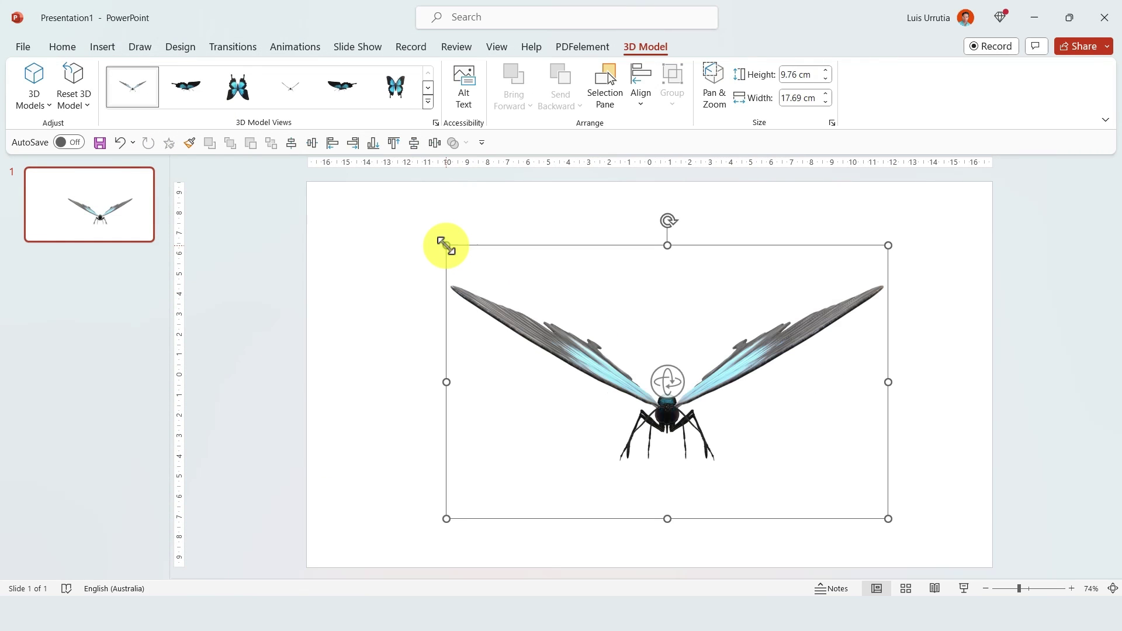
{"action": "left_click_drag", "start_coordinate": [667, 383], "coordinate": [672, 180]}
{"action": "left_click_drag", "start_coordinate": [774, 255], "coordinate": [772, 271]}
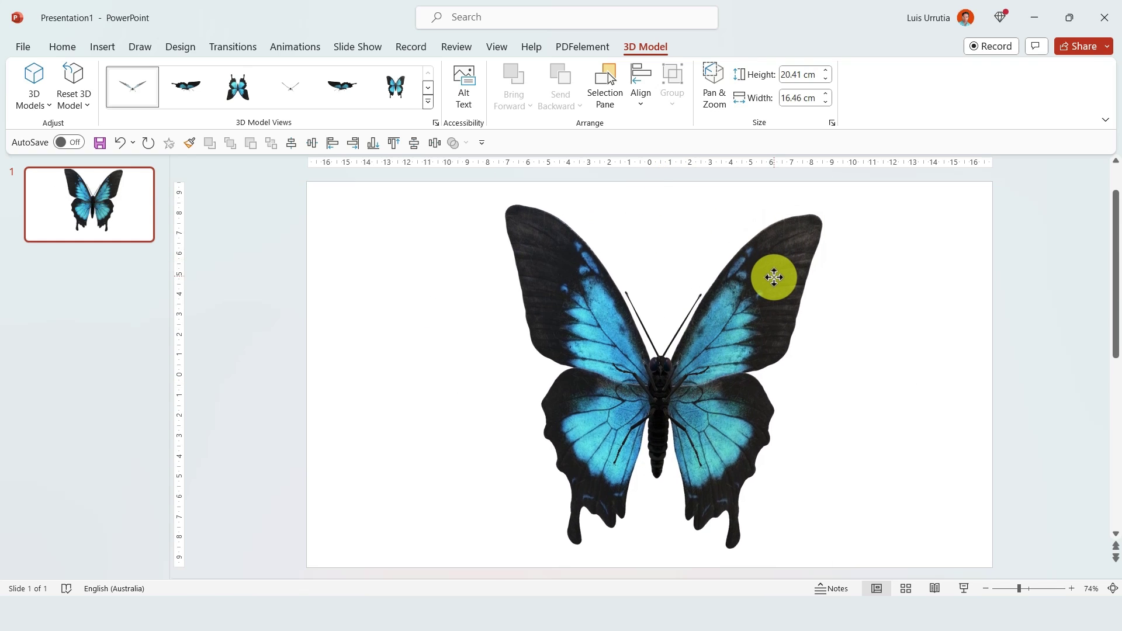
{"action": "left_click", "coordinate": [130, 234]}
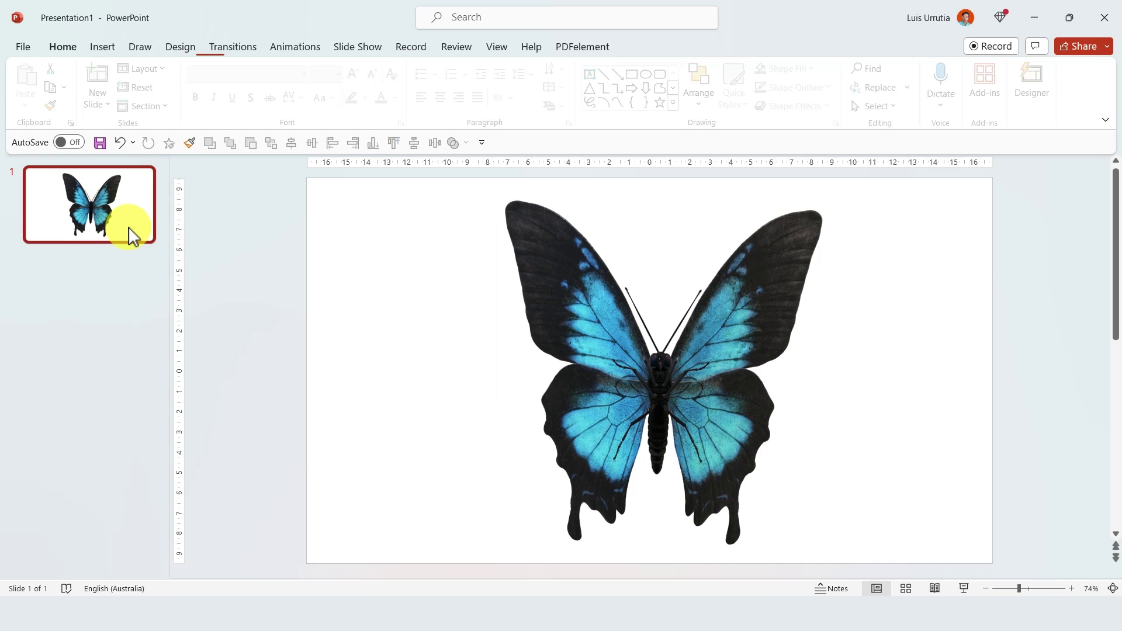
Duplicate slide 1 and tilt the butterfly on slide 2 to a side angle
{"action": "key", "text": "ctrl+d"}
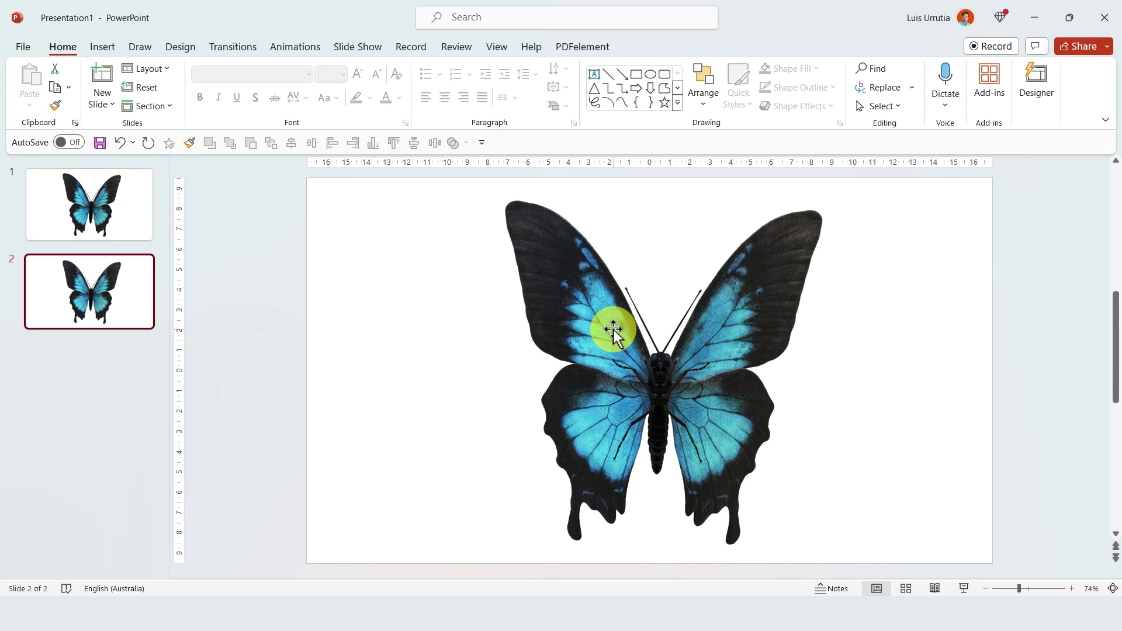
{"action": "left_click", "coordinate": [613, 331]}
{"action": "left_click_drag", "start_coordinate": [656, 403], "coordinate": [713, 584]}
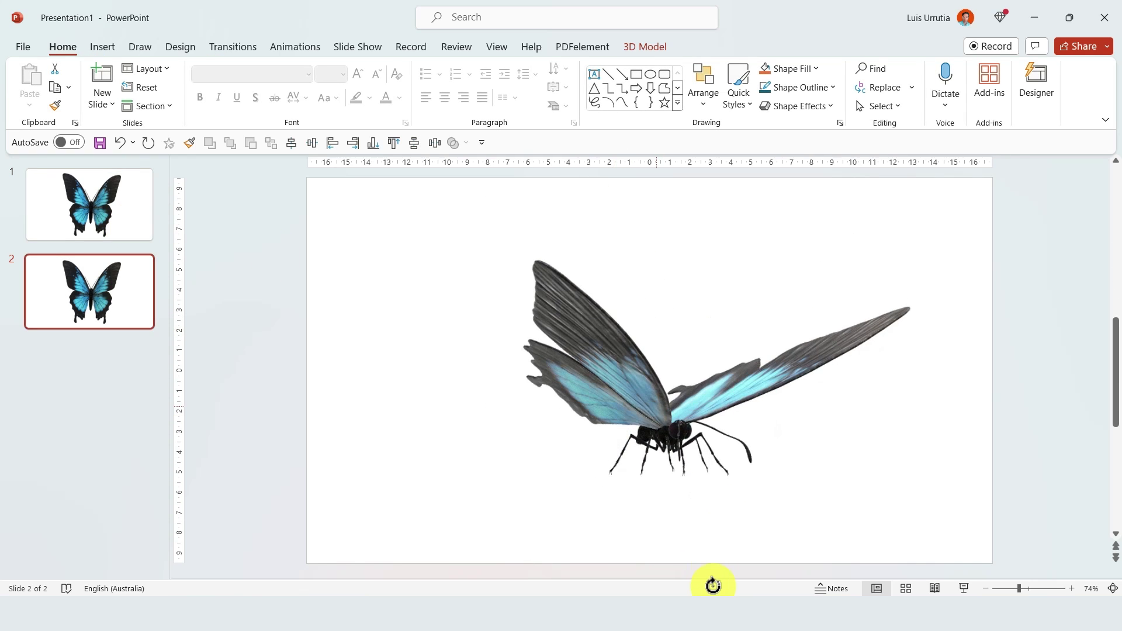
{"action": "left_click", "coordinate": [120, 298]}
Duplicate slide 2 and turn the butterfly on slide 3 to another angle
{"action": "key", "text": "ctrl+d"}
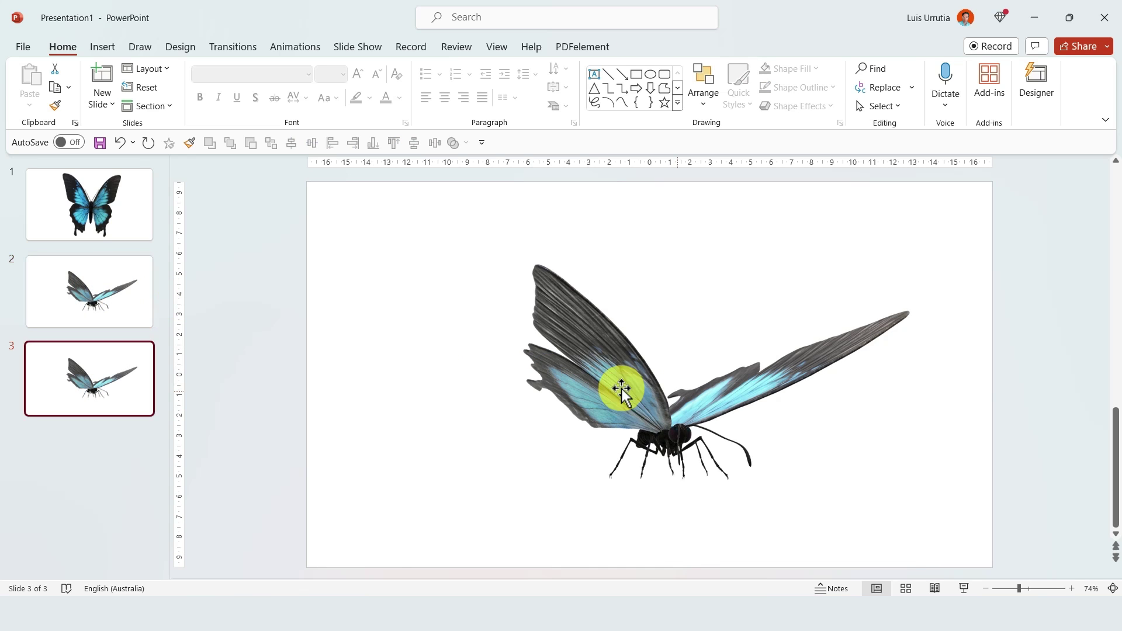
{"action": "left_click", "coordinate": [621, 389]}
{"action": "left_click_drag", "start_coordinate": [676, 393], "coordinate": [434, 398]}
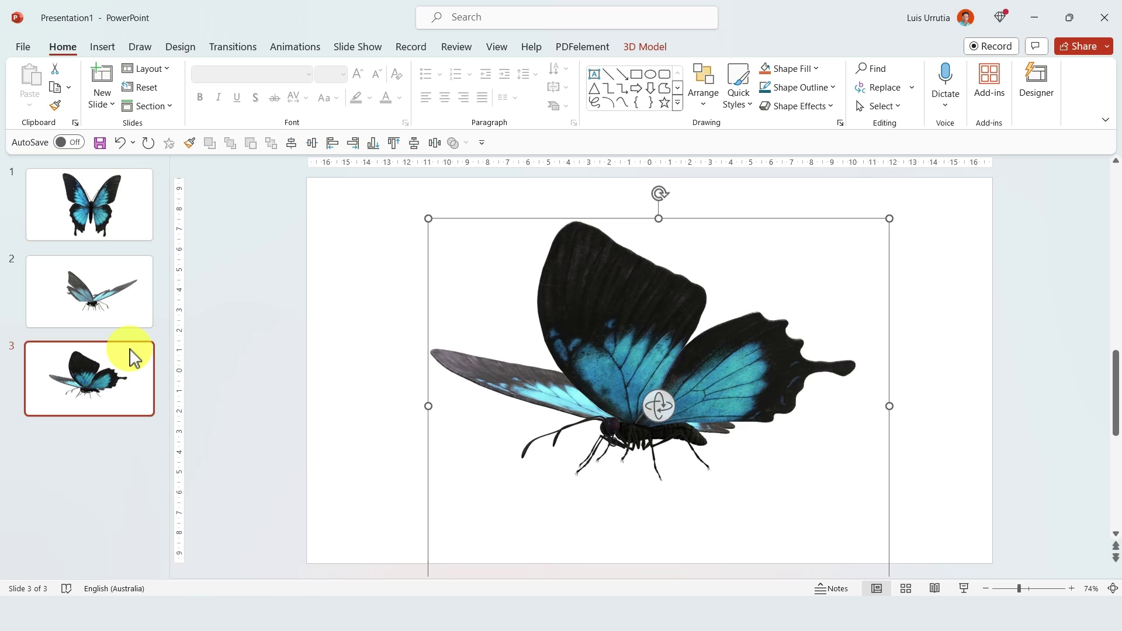
Apply the Morph transition to all three slides
{"action": "left_click", "coordinate": [121, 211], "text": "shift"}
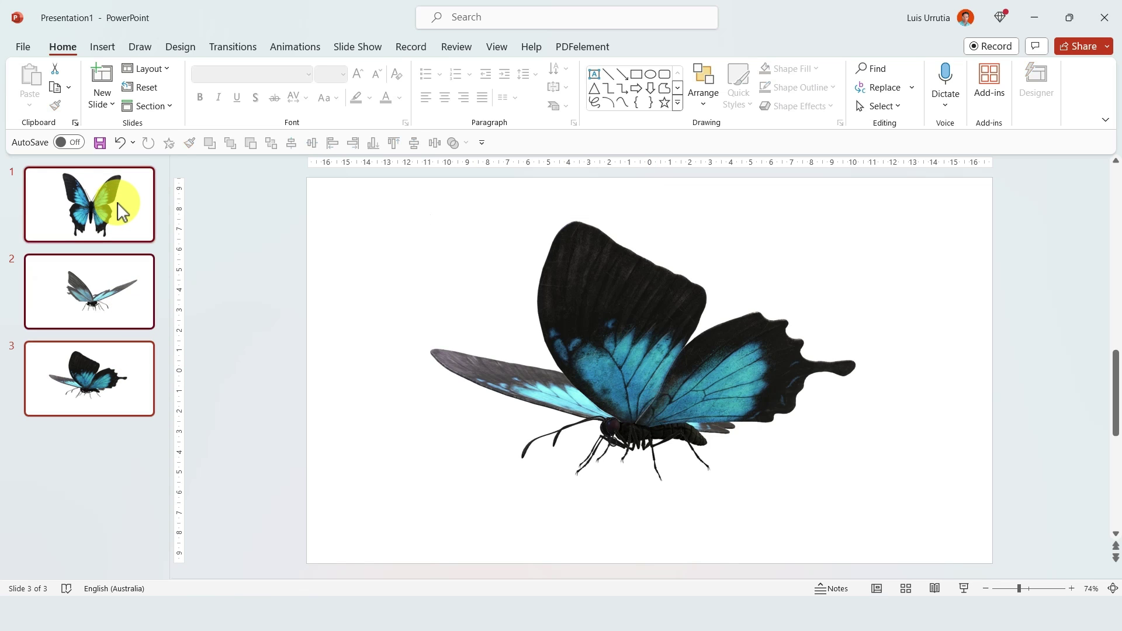
{"action": "left_click", "coordinate": [234, 52]}
{"action": "left_click", "coordinate": [157, 92]}
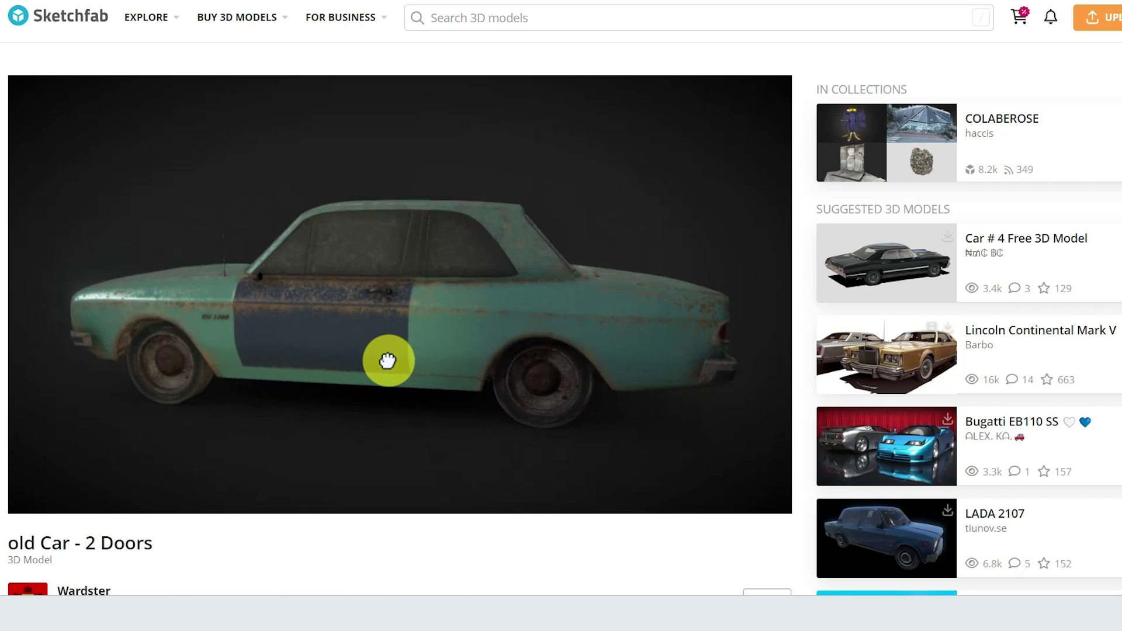
Inspect the old car model, then download its 13MB GLB version with 1k textures
{"action": "left_click_drag", "start_coordinate": [388, 363], "coordinate": [401, 301]}
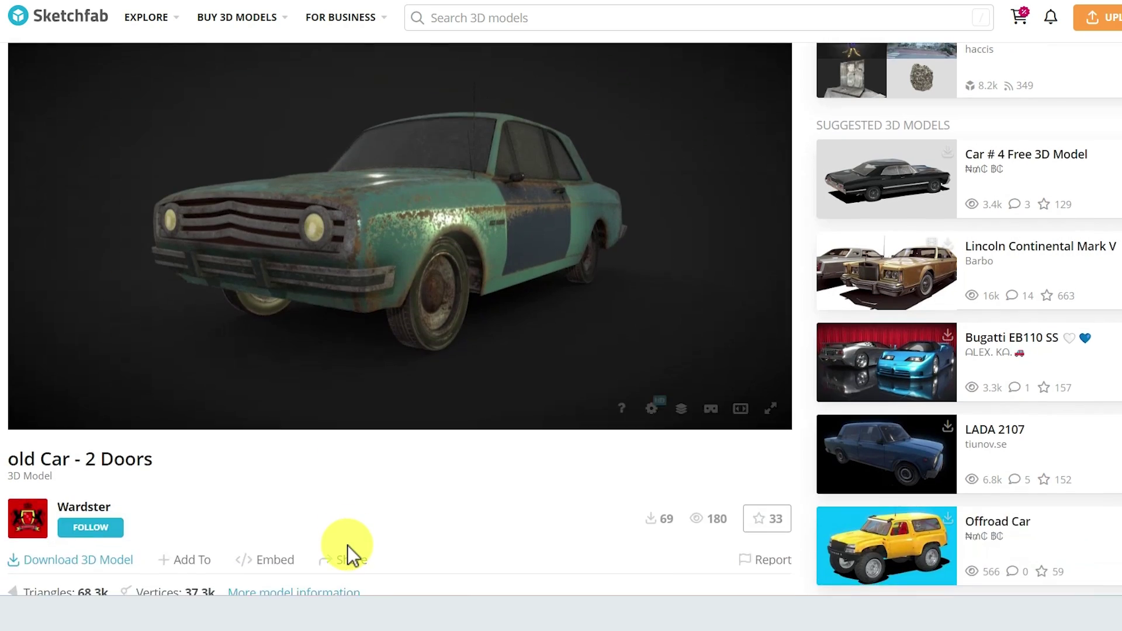
{"action": "scroll", "coordinate": [348, 545], "scroll_direction": "down", "scroll_amount": 5}
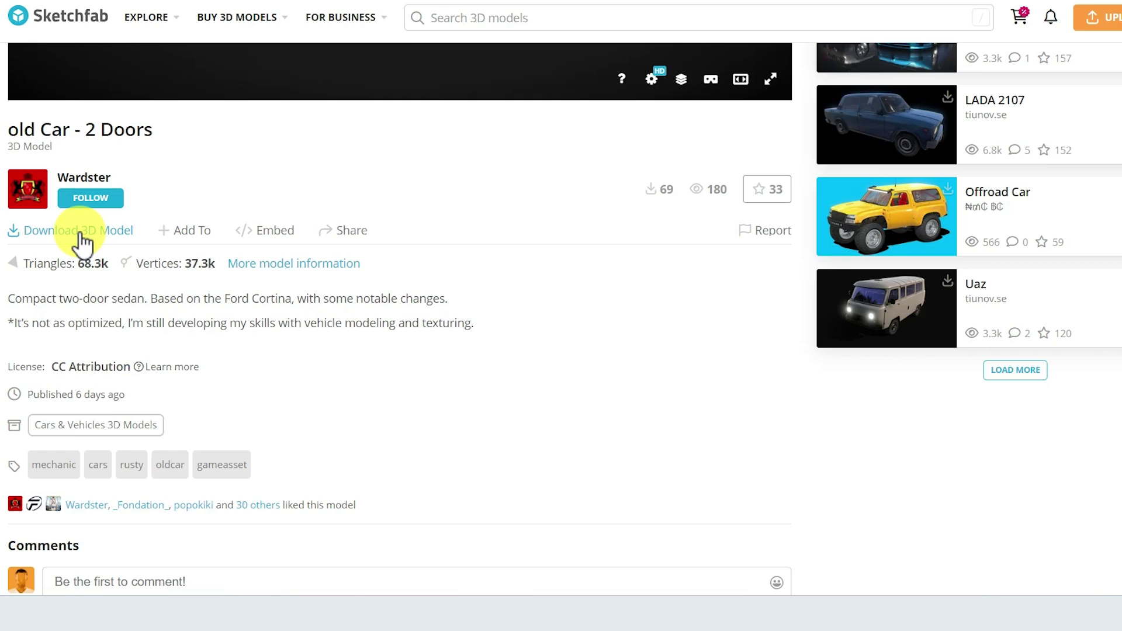
{"action": "left_click", "coordinate": [82, 240]}
{"action": "scroll", "coordinate": [617, 248], "scroll_direction": "down", "scroll_amount": 3}
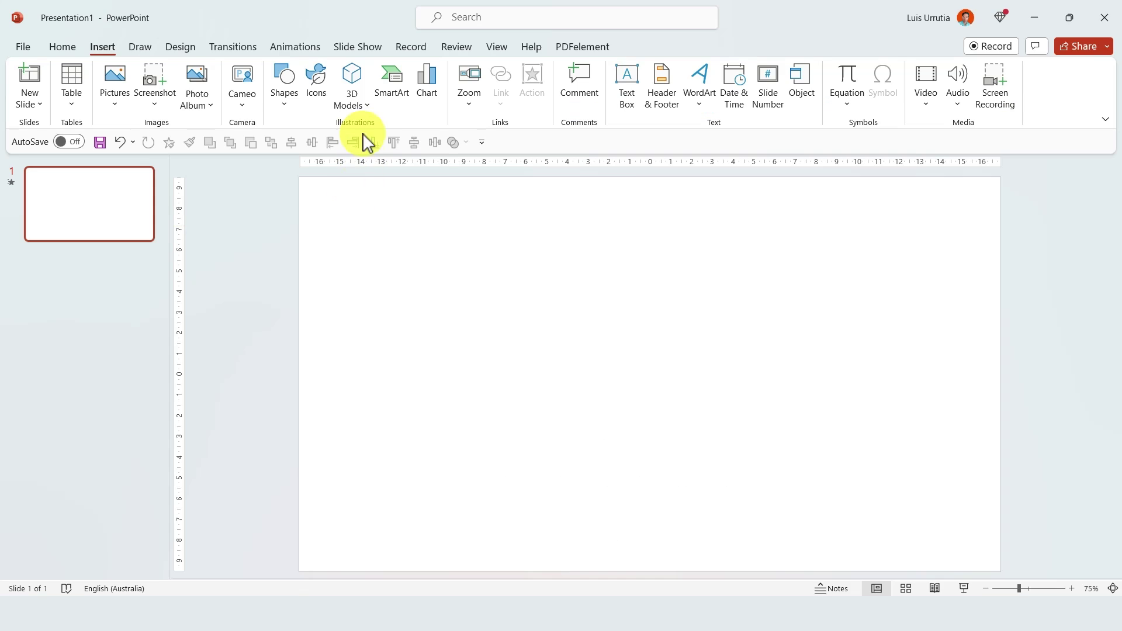
{"action": "left_click", "coordinate": [354, 99]}
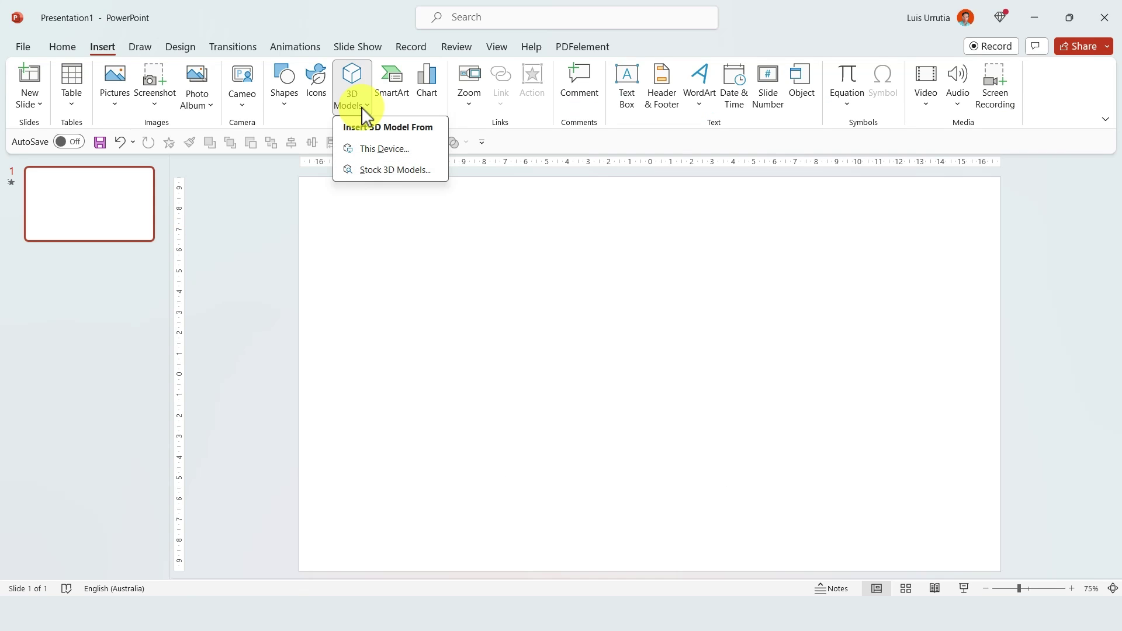
Insert old_car_-_2_doors from the Downloads folder as a 3D model from this device
{"action": "left_click", "coordinate": [369, 153]}
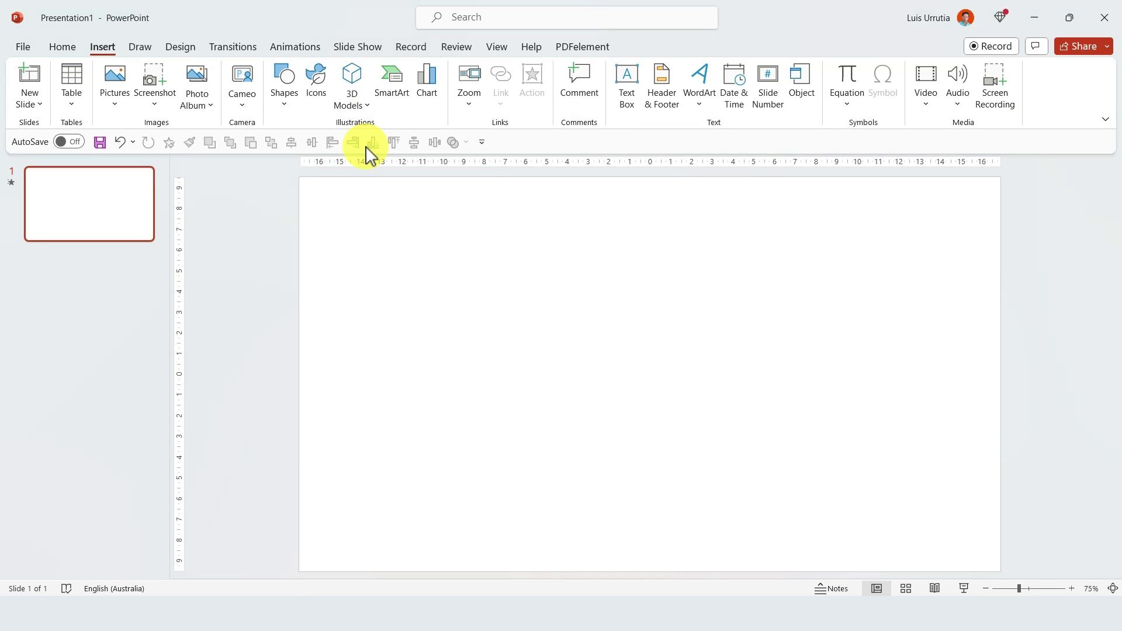
{"action": "left_click", "coordinate": [174, 162]}
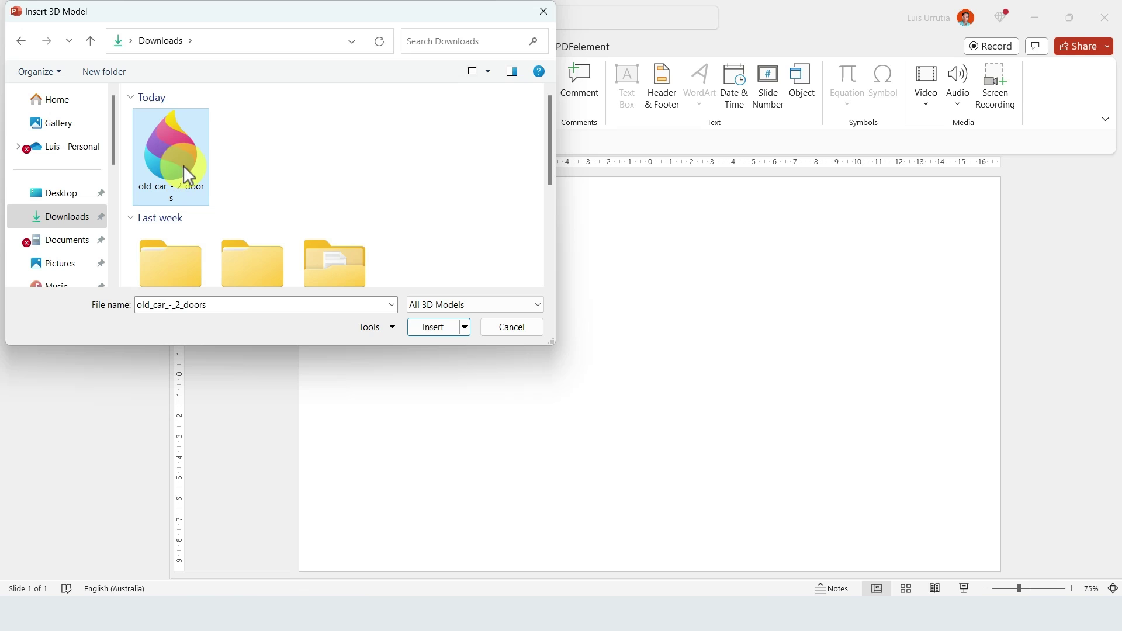
{"action": "left_click", "coordinate": [433, 327]}
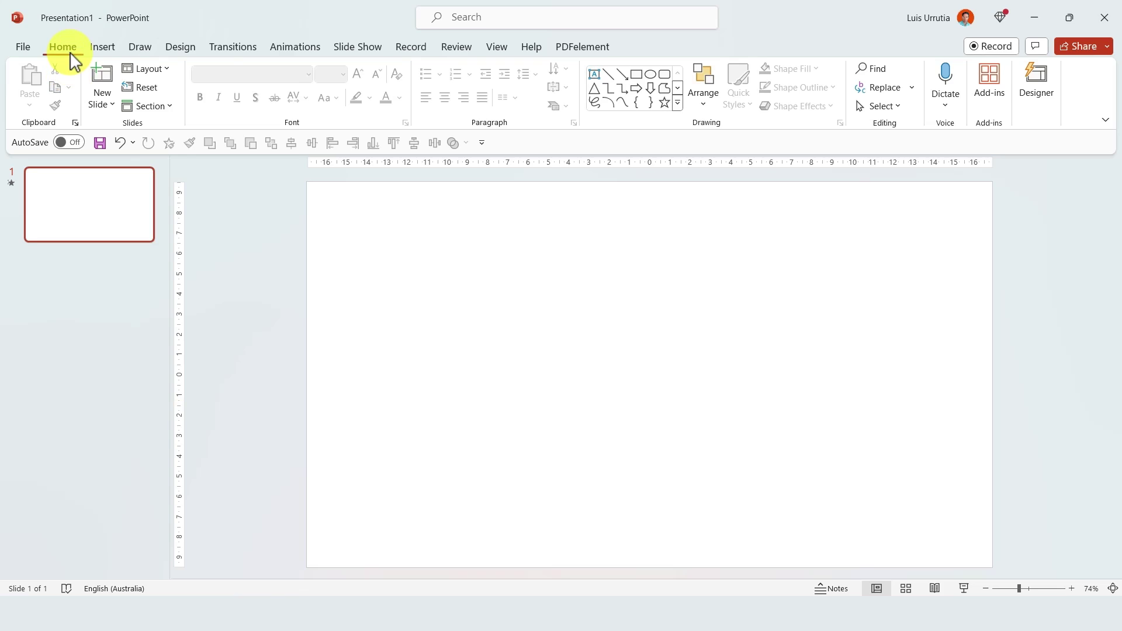
Open the Office Add-ins store from Home and browse the list of available add-ins
{"action": "left_click", "coordinate": [988, 80]}
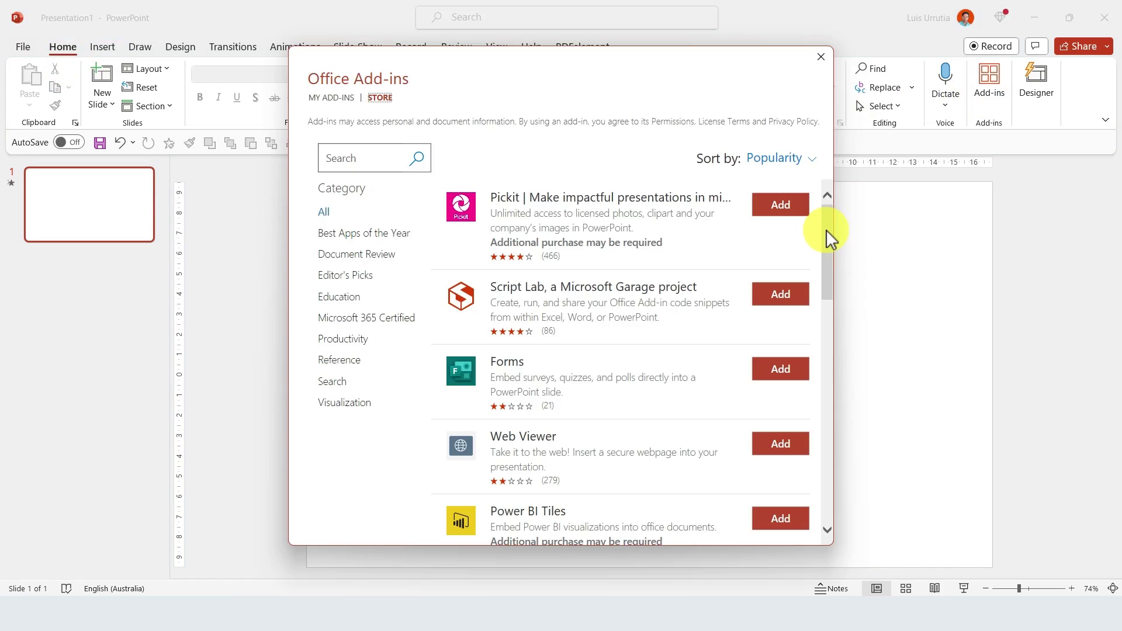
{"action": "scroll", "coordinate": [450, 397], "scroll_direction": "down", "scroll_amount": 2}
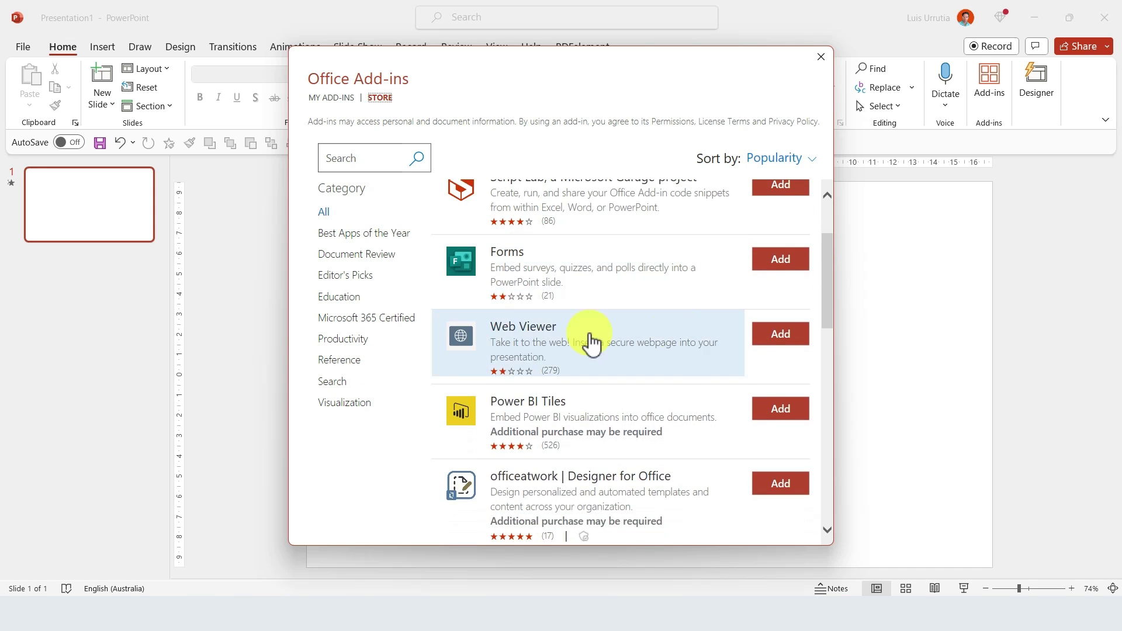
{"action": "scroll", "coordinate": [682, 331], "scroll_direction": "down", "scroll_amount": 5}
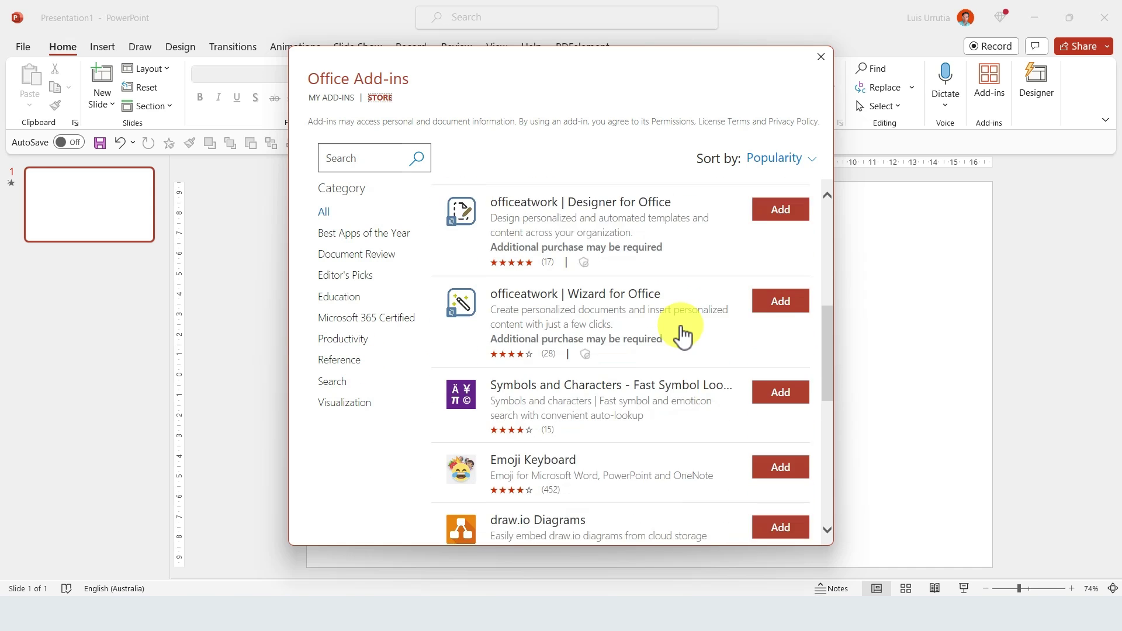
{"action": "scroll", "coordinate": [682, 336], "scroll_direction": "down", "scroll_amount": 2}
{"action": "scroll", "coordinate": [682, 336], "scroll_direction": "down", "scroll_amount": 5}
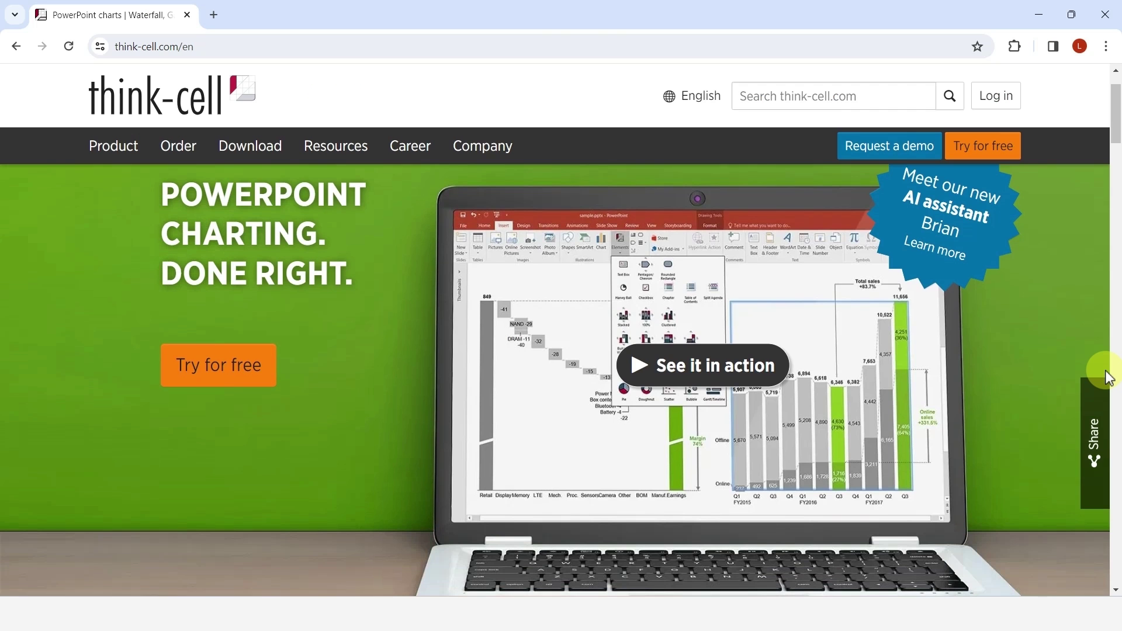
{"action": "scroll", "coordinate": [1109, 377], "scroll_direction": "down", "scroll_amount": 3}
{"action": "scroll", "coordinate": [1109, 377], "scroll_direction": "down", "scroll_amount": 6}
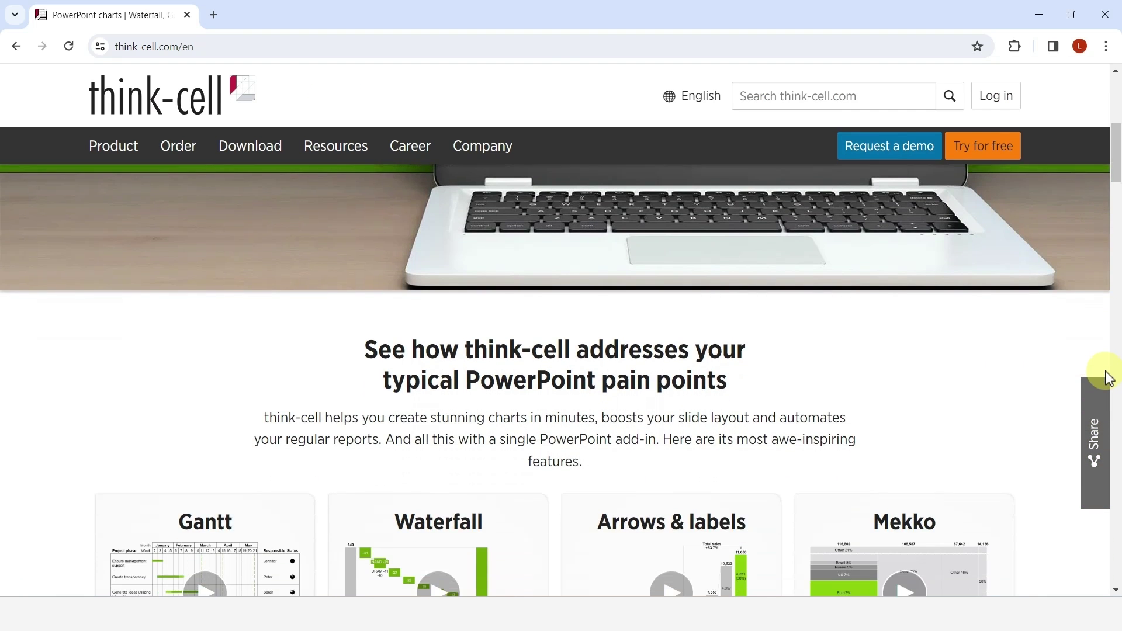
{"action": "scroll", "coordinate": [1109, 377], "scroll_direction": "down", "scroll_amount": 3}
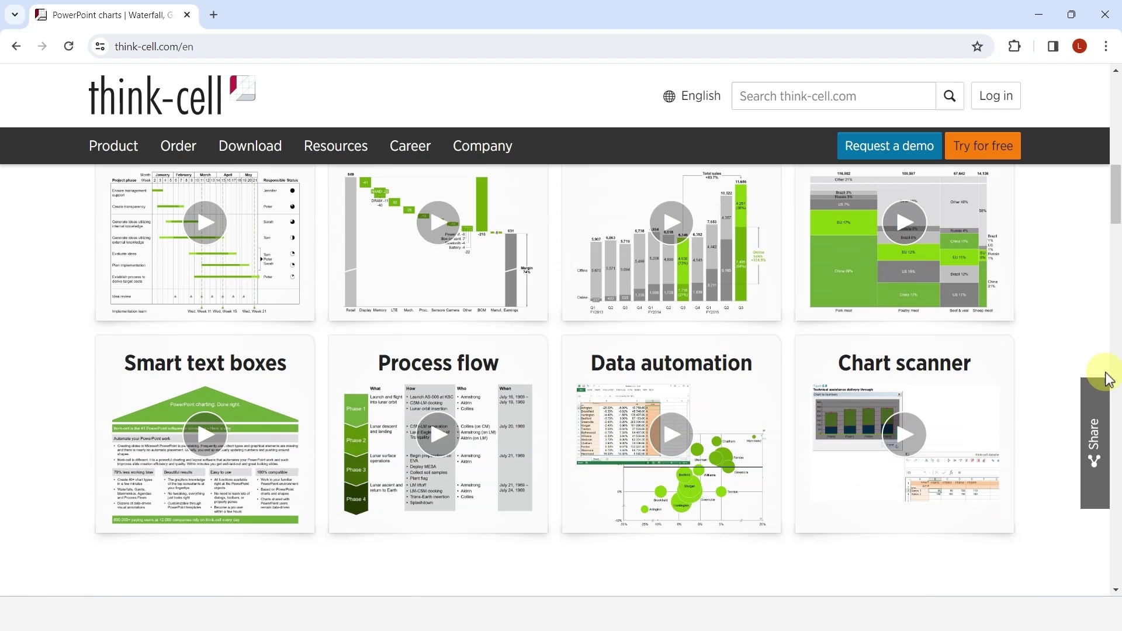
{"action": "scroll", "coordinate": [1109, 377], "scroll_direction": "up", "scroll_amount": 12}
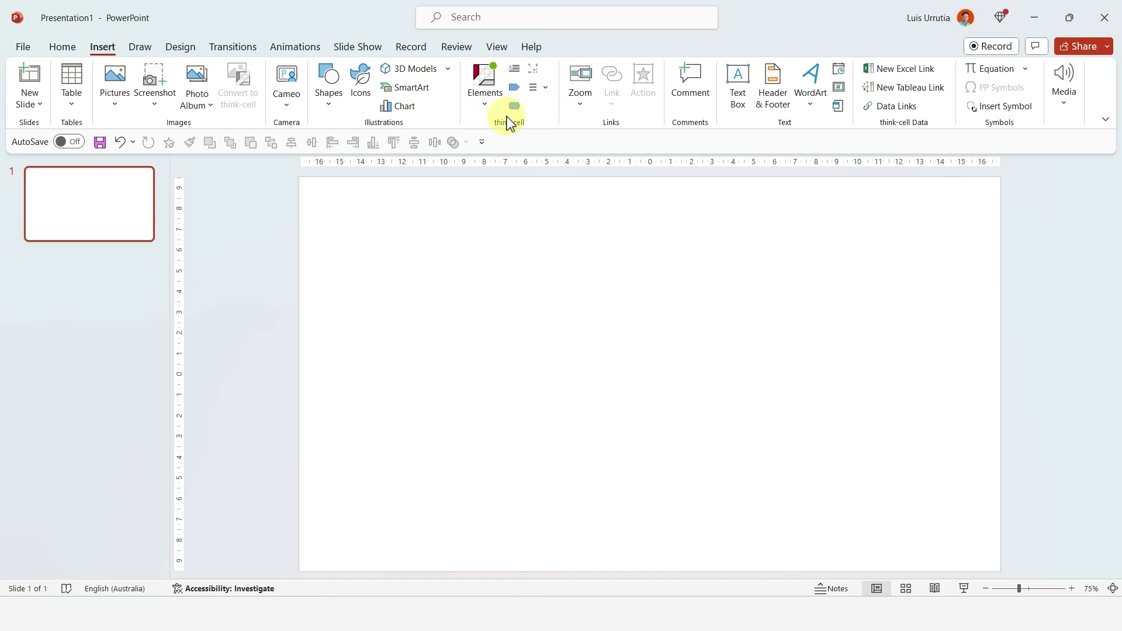
Insert a think-cell clustered column chart, widen its columns and open a gap after 2022
{"action": "left_click", "coordinate": [487, 106]}
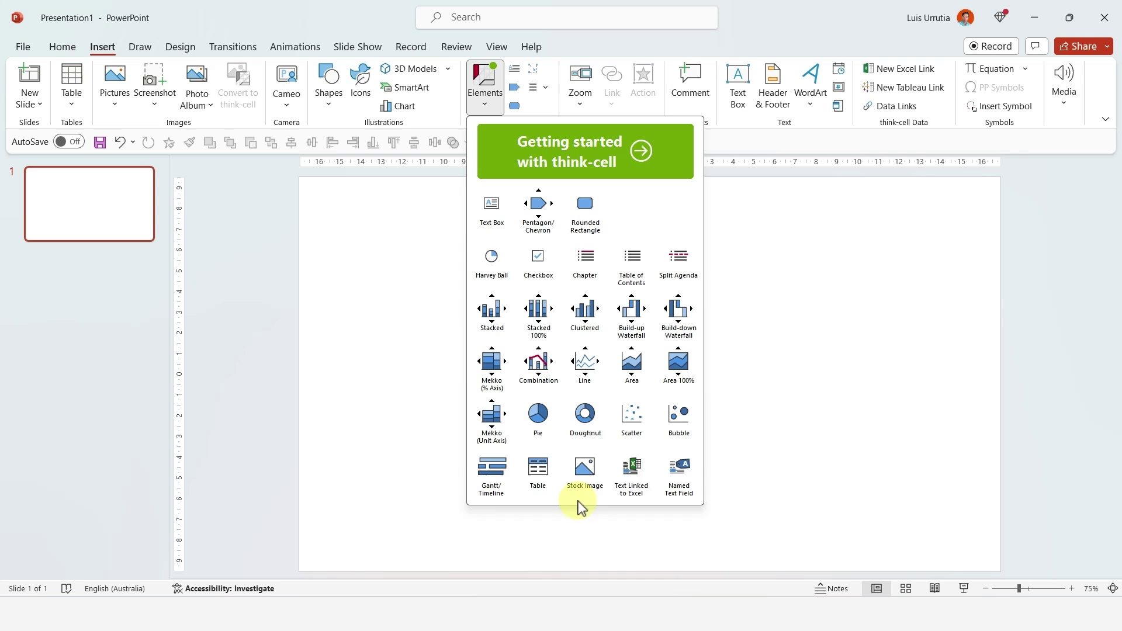
{"action": "left_click", "coordinate": [585, 308]}
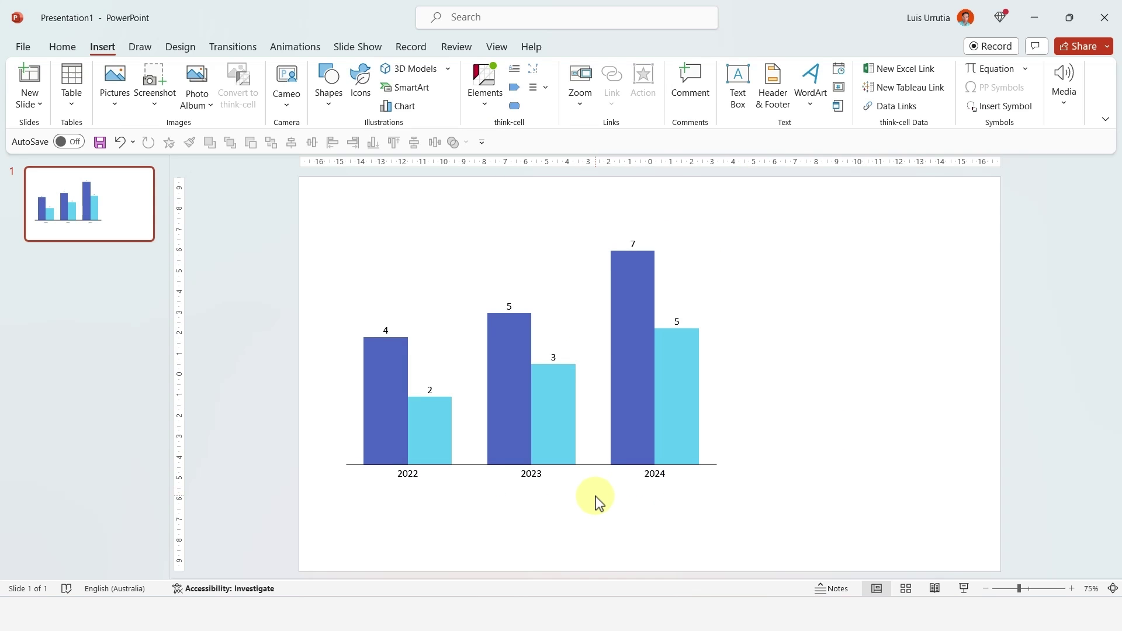
{"action": "left_click", "coordinate": [622, 409]}
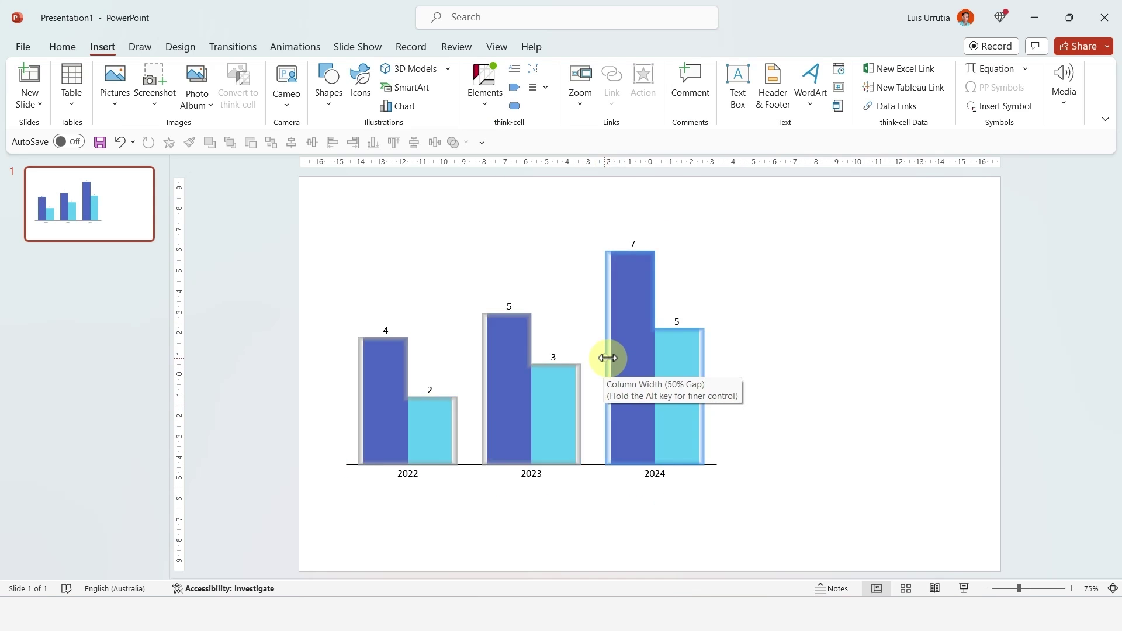
{"action": "mouse_move", "coordinate": [608, 358]}
{"action": "left_mouse_down"}
{"action": "mouse_move", "coordinate": [585, 358]}
{"action": "mouse_move", "coordinate": [608, 357]}
{"action": "mouse_move", "coordinate": [595, 358]}
{"action": "left_mouse_up"}
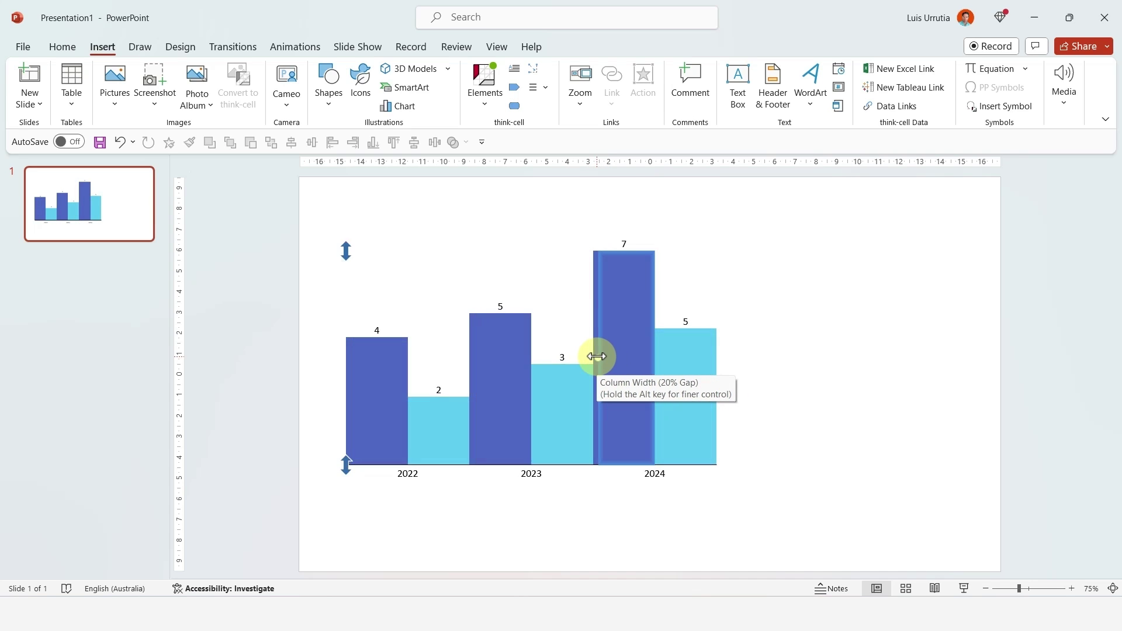
{"action": "left_click_drag", "start_coordinate": [476, 465], "coordinate": [582, 472]}
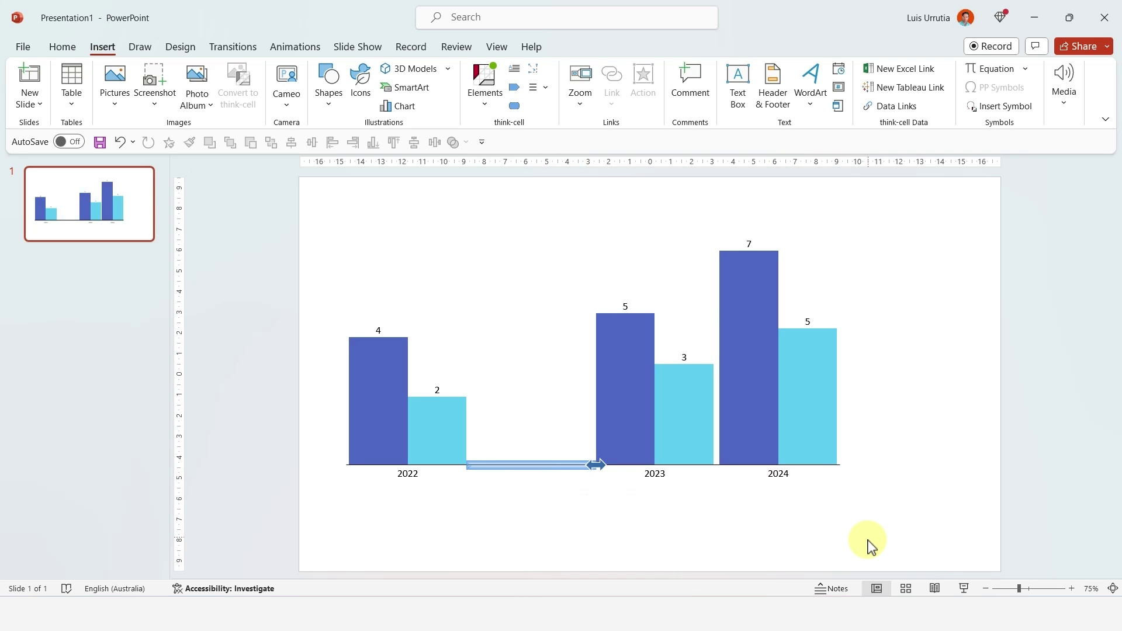
Enter 3 in datasheet cell B5 as a value for a new third series
{"action": "left_click", "coordinate": [826, 464]}
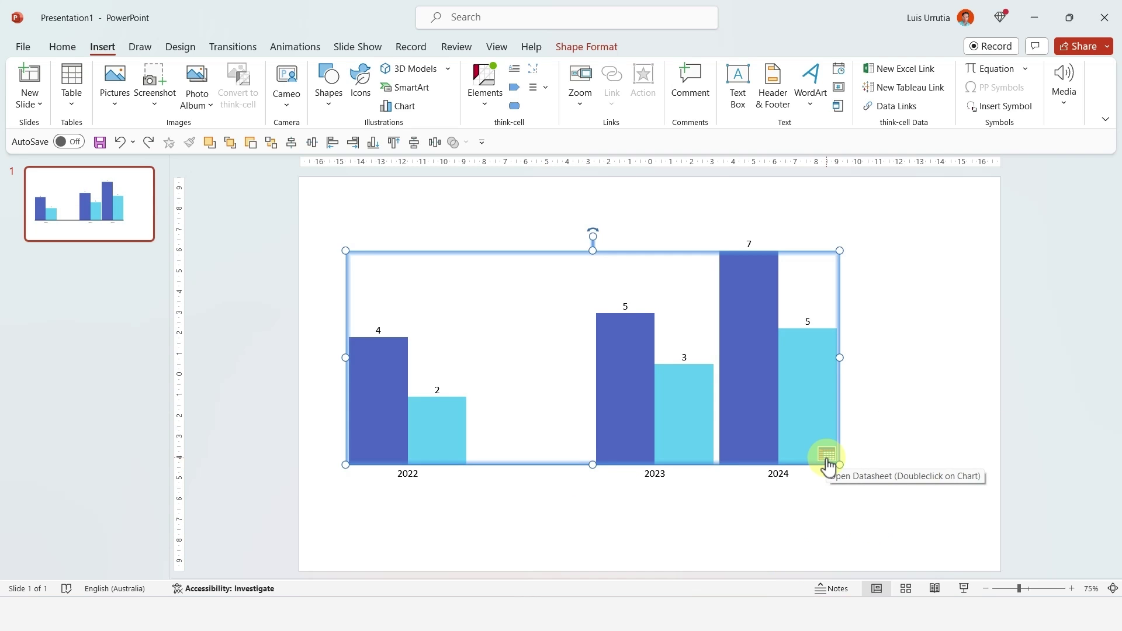
{"action": "left_click", "coordinate": [827, 465]}
{"action": "left_click", "coordinate": [150, 351]}
{"action": "type", "text": "3"}
{"action": "key", "text": "Tab"}
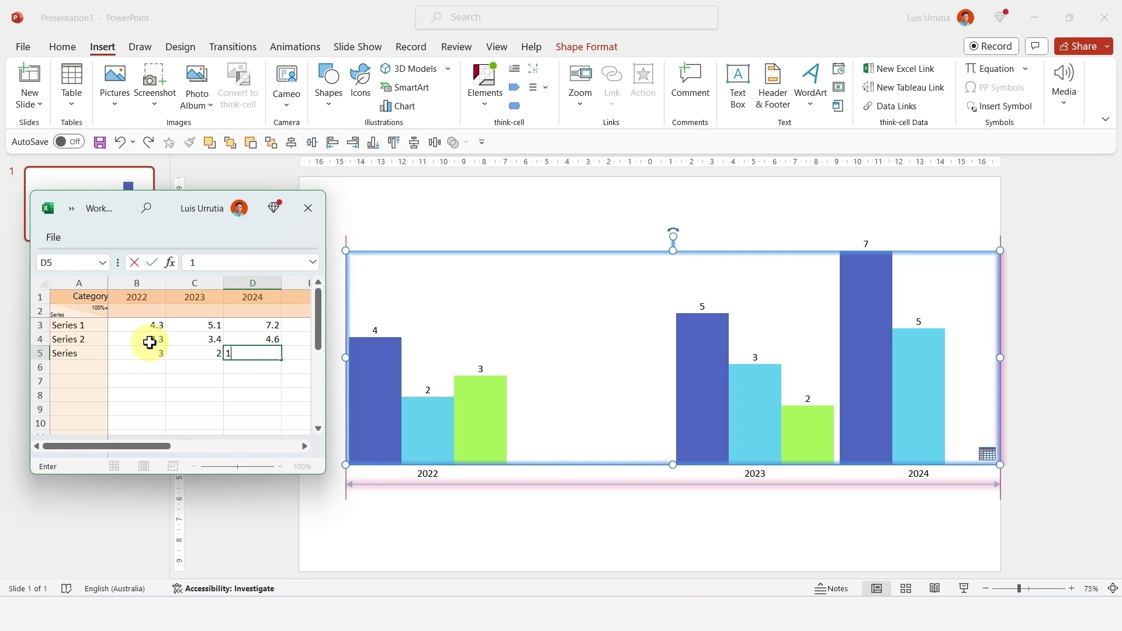
Recolour the 2023 bars orange and red and give a 2023 bar a black outline
{"action": "left_click", "coordinate": [666, 335]}
{"action": "left_click", "coordinate": [763, 312]}
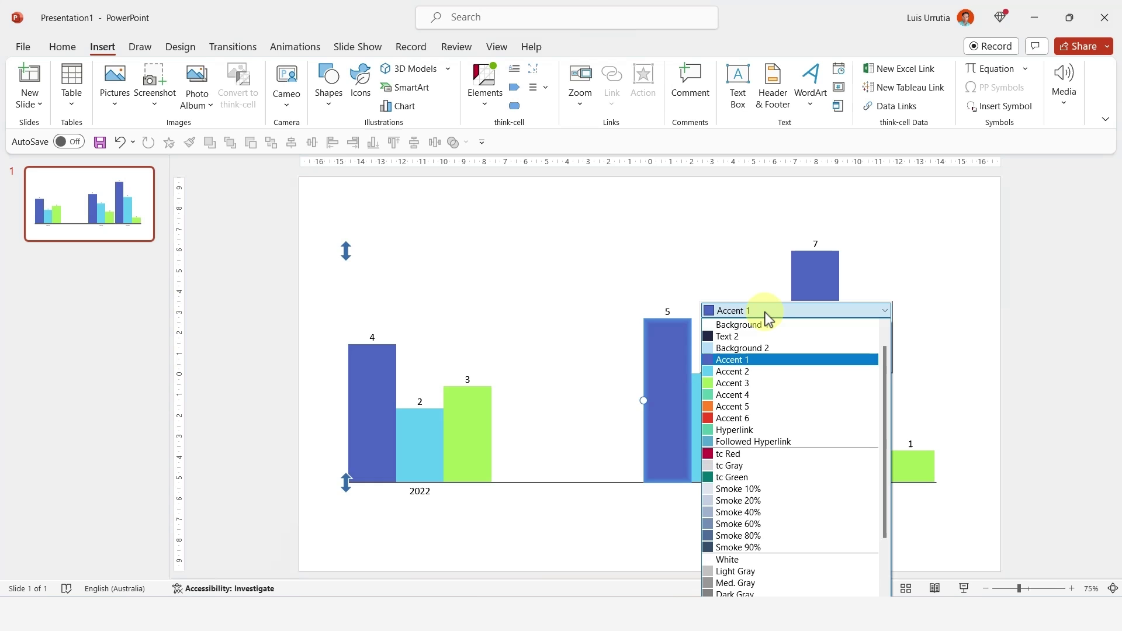
{"action": "left_click", "coordinate": [747, 402]}
{"action": "left_click", "coordinate": [747, 402]}
{"action": "left_click", "coordinate": [777, 375]}
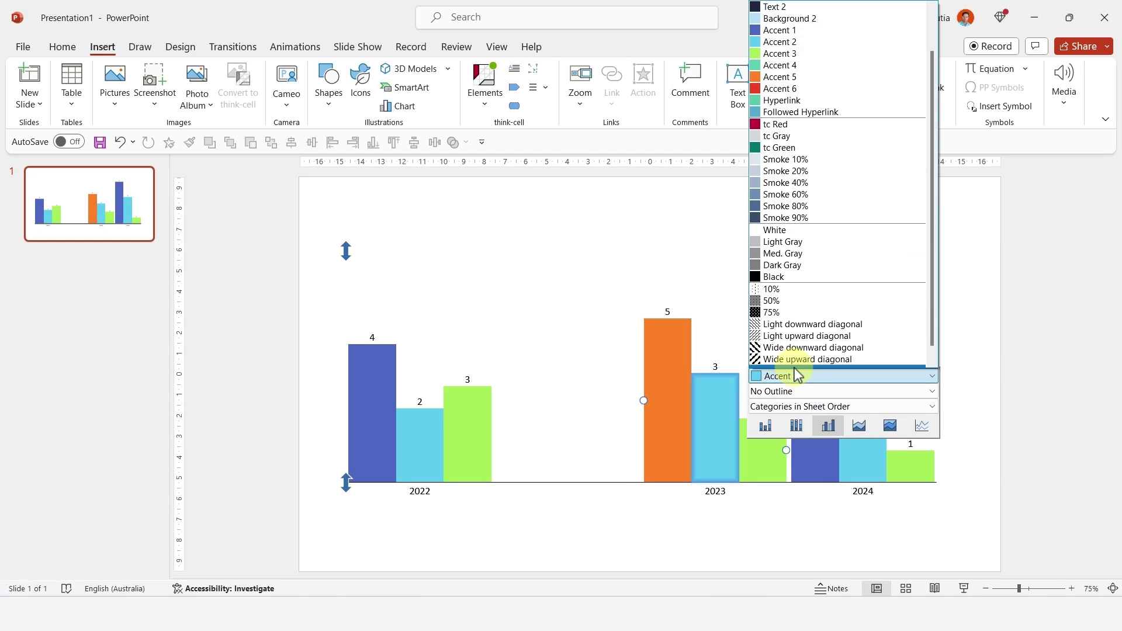
{"action": "left_click", "coordinate": [783, 80]}
{"action": "left_click", "coordinate": [750, 448]}
{"action": "left_click", "coordinate": [826, 441]}
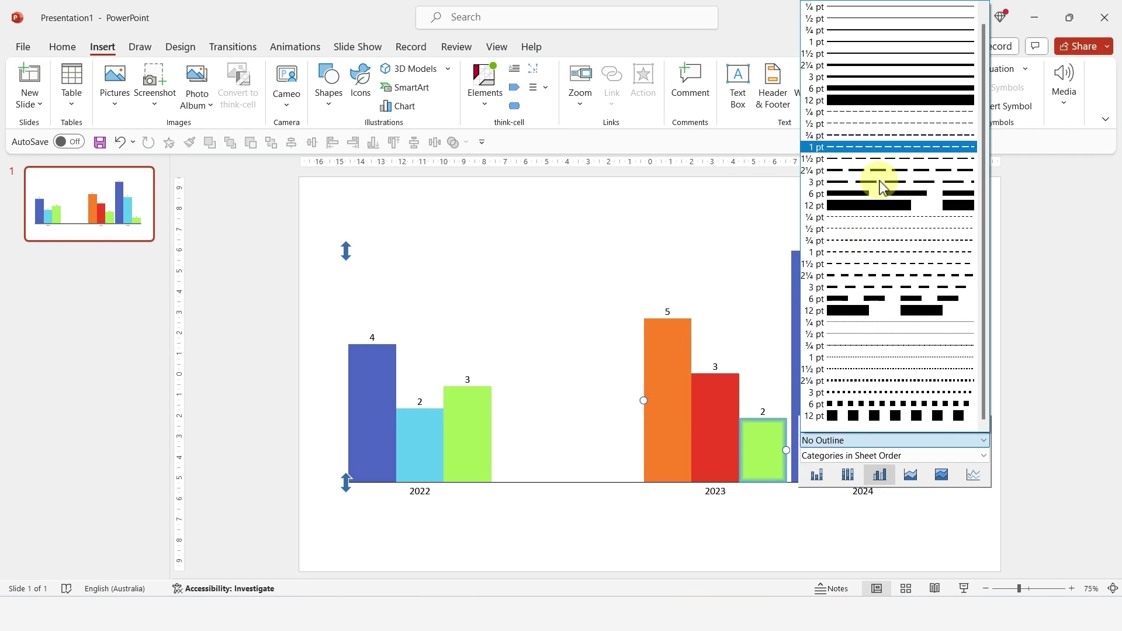
{"action": "left_click", "coordinate": [876, 180]}
Add a growth-rate arrow and a raised mean value line to the chart
{"action": "right_click", "coordinate": [571, 403]}
{"action": "left_click", "coordinate": [571, 403]}
{"action": "right_click", "coordinate": [541, 394]}
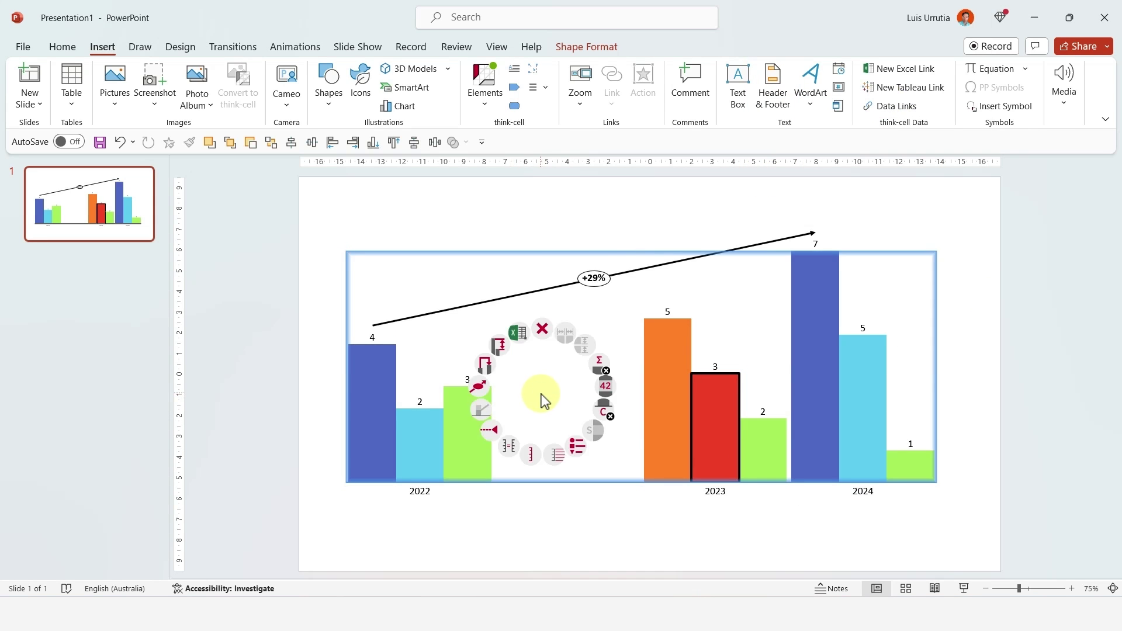
{"action": "left_click", "coordinate": [492, 427]}
{"action": "left_click_drag", "start_coordinate": [788, 373], "coordinate": [792, 344]}
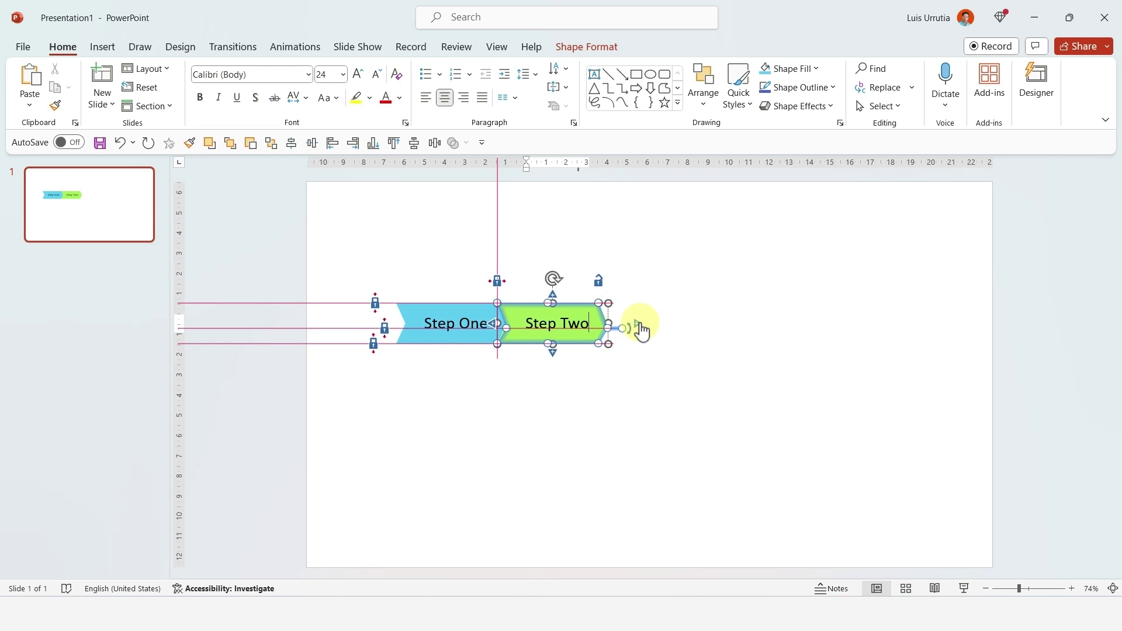
Add a Step Three chevron and stack five spread-out text placeholders under Step One
{"action": "left_click", "coordinate": [639, 325]}
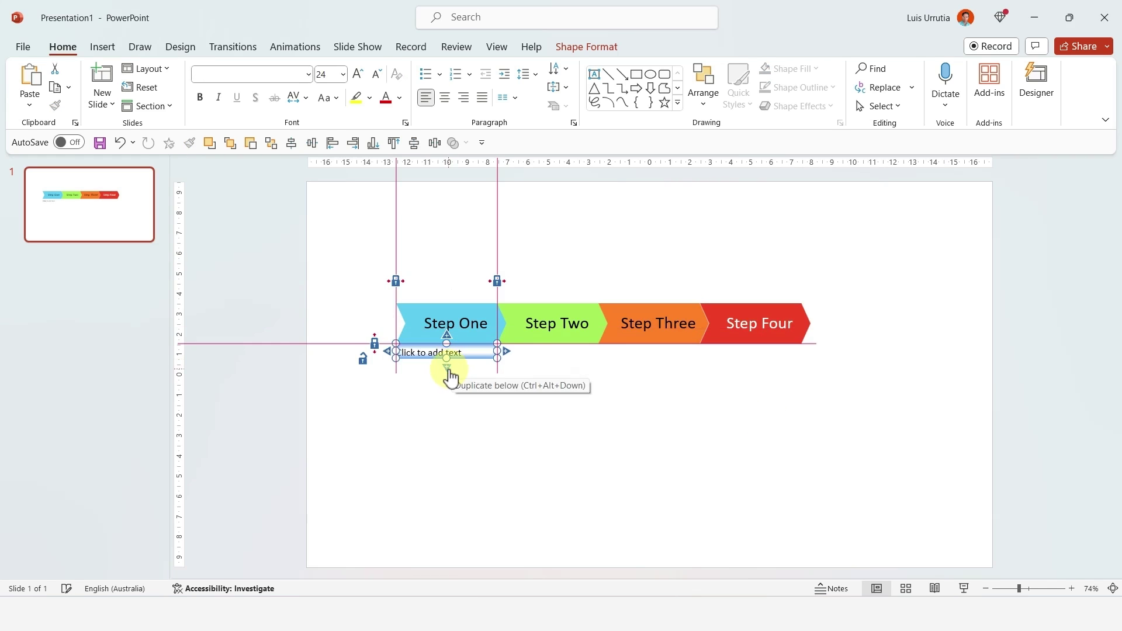
{"action": "left_click", "coordinate": [447, 368]}
{"action": "left_click", "coordinate": [446, 383]}
{"action": "left_click", "coordinate": [447, 397]}
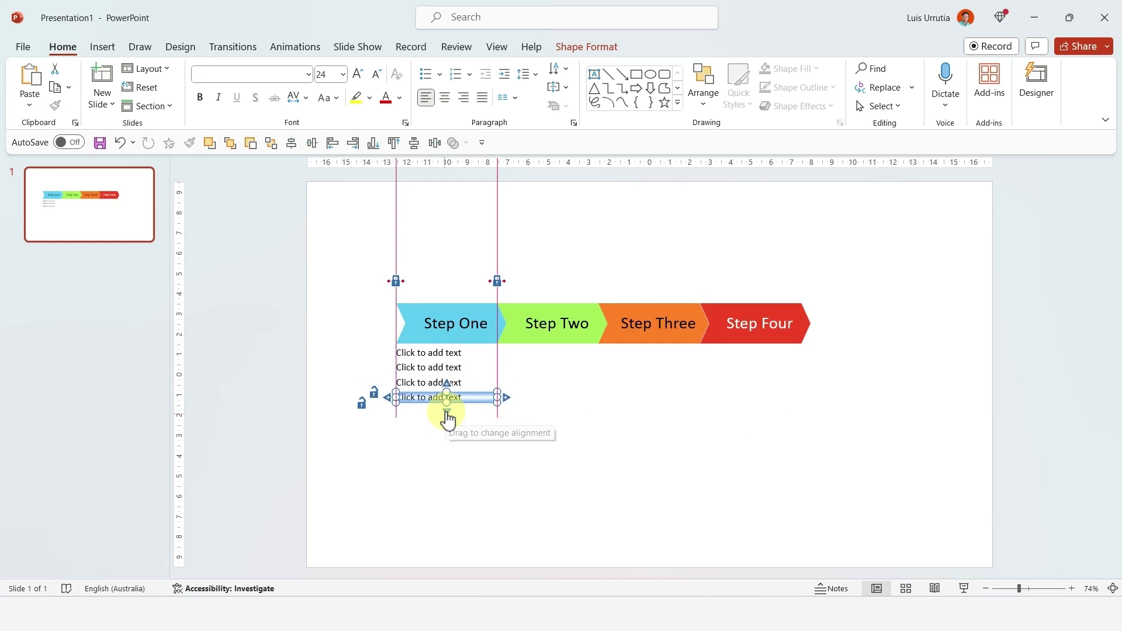
{"action": "left_click", "coordinate": [447, 412]}
{"action": "left_click_drag", "start_coordinate": [561, 509], "coordinate": [360, 344]}
{"action": "left_click_drag", "start_coordinate": [447, 418], "coordinate": [447, 478]}
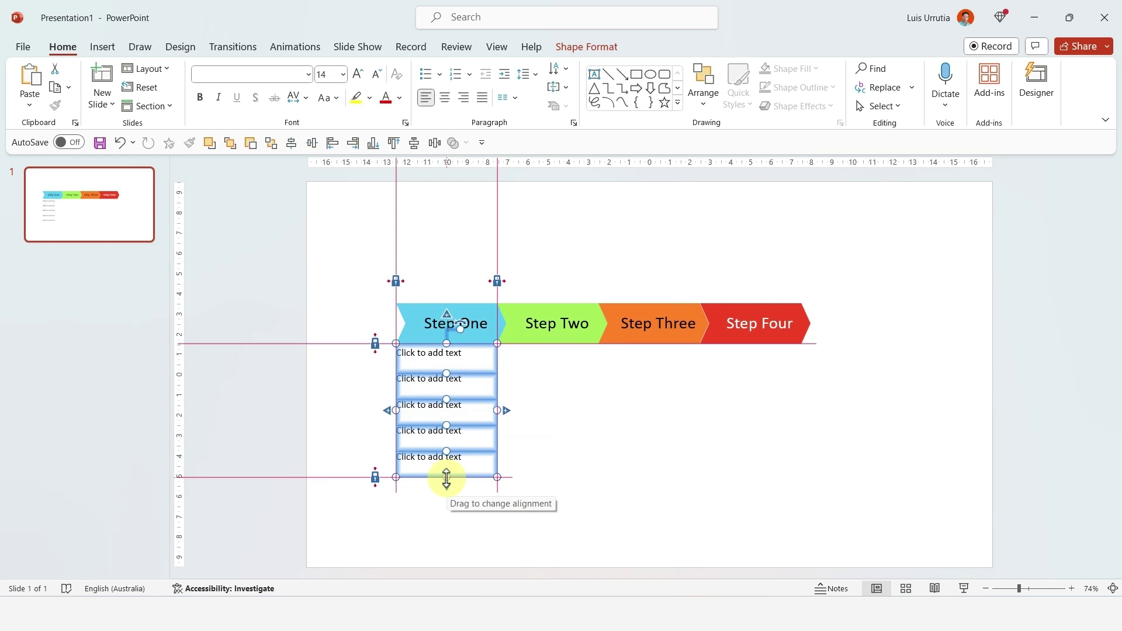
Copy the five-placeholder stack under Step Two, Step Three and Step Four
{"action": "left_click", "coordinate": [506, 410]}
{"action": "left_click", "coordinate": [606, 412]}
{"action": "left_click", "coordinate": [707, 411]}
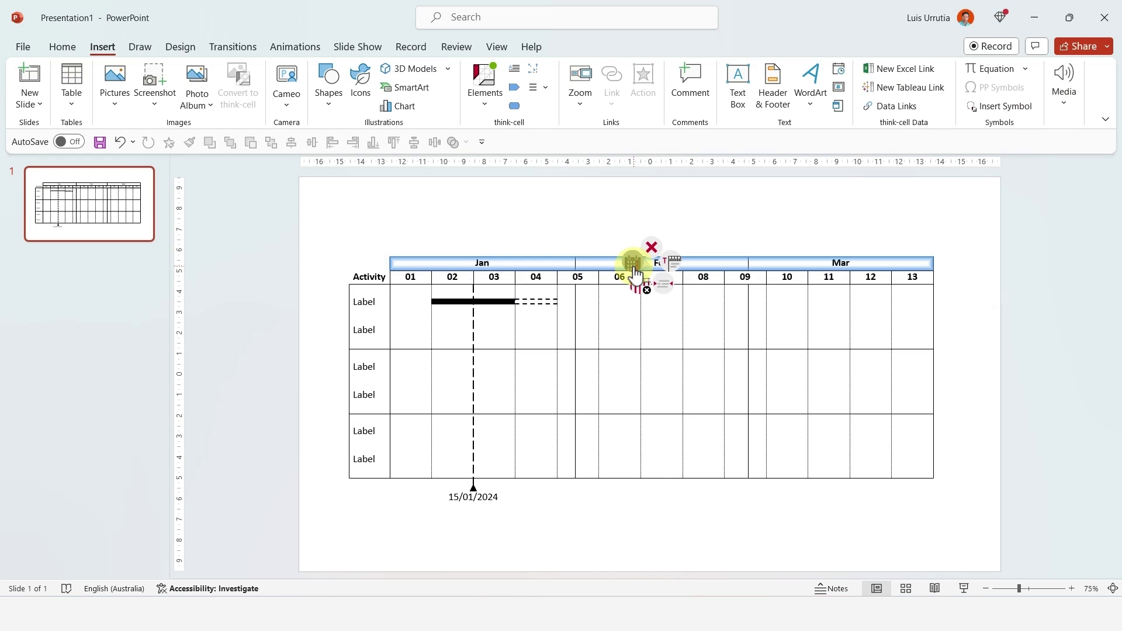
Extend the Gantt timeline into April and show years, quarters and months header rows, hiding weeks
{"action": "left_click", "coordinate": [633, 265]}
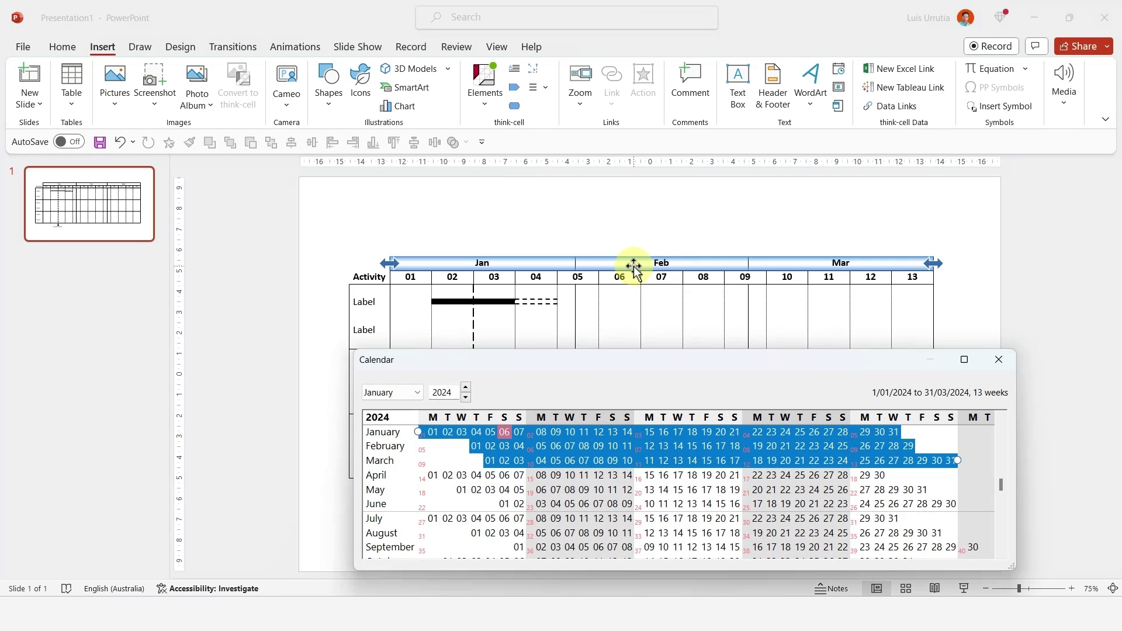
{"action": "left_click_drag", "start_coordinate": [955, 461], "coordinate": [743, 478]}
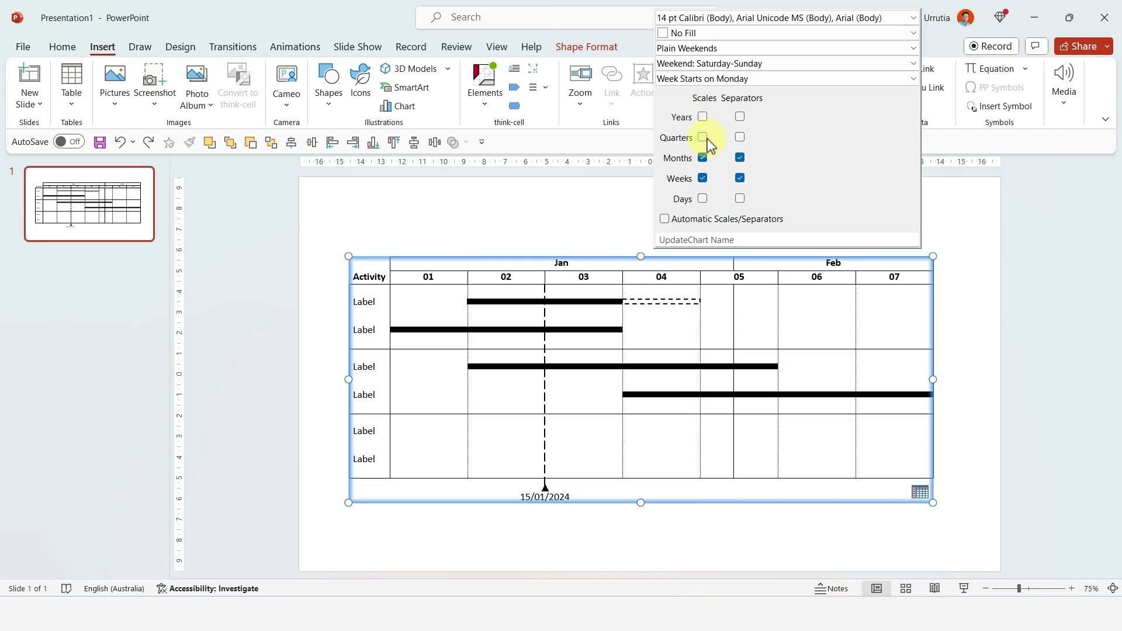
{"action": "left_click", "coordinate": [703, 137]}
{"action": "left_click", "coordinate": [702, 158]}
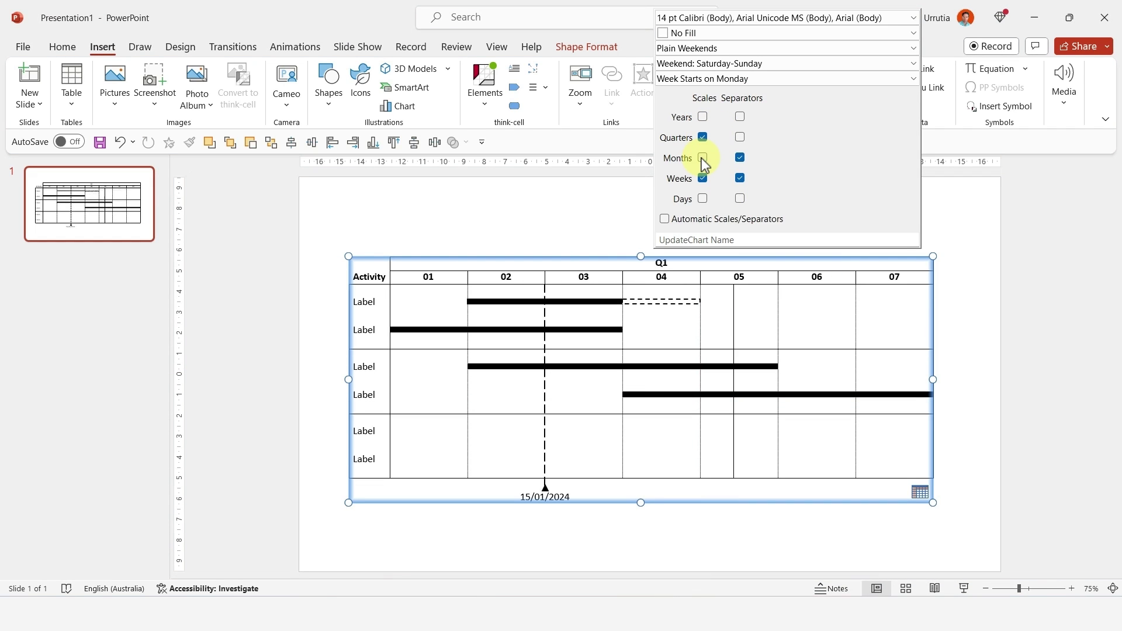
{"action": "left_click", "coordinate": [702, 178]}
{"action": "left_click", "coordinate": [703, 157]}
{"action": "left_click", "coordinate": [703, 116]}
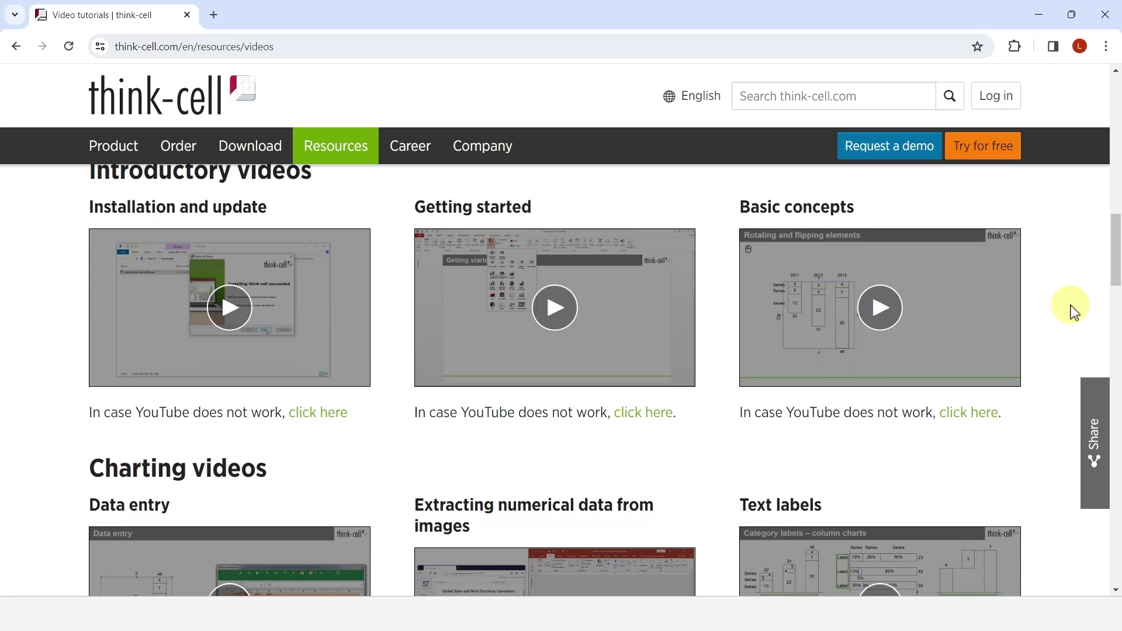
{"action": "scroll", "coordinate": [1072, 310], "scroll_direction": "down", "scroll_amount": 2}
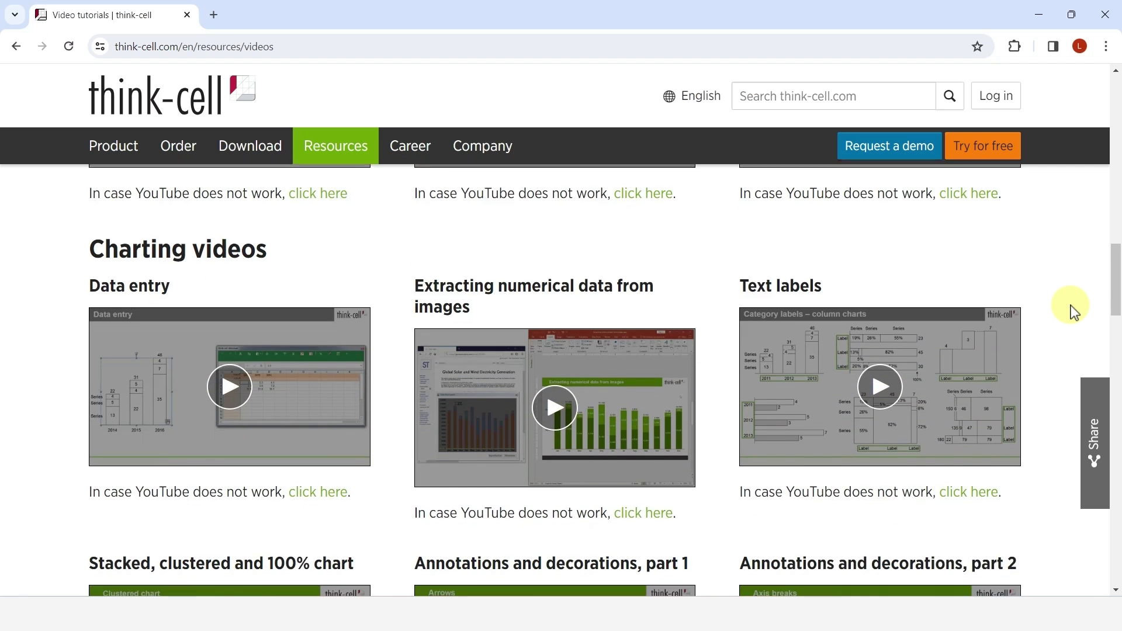
Skip ahead in the think-cell Gantt tutorial video, then scroll the home page's feature overview
{"action": "scroll", "coordinate": [1072, 311], "scroll_direction": "down", "scroll_amount": 6}
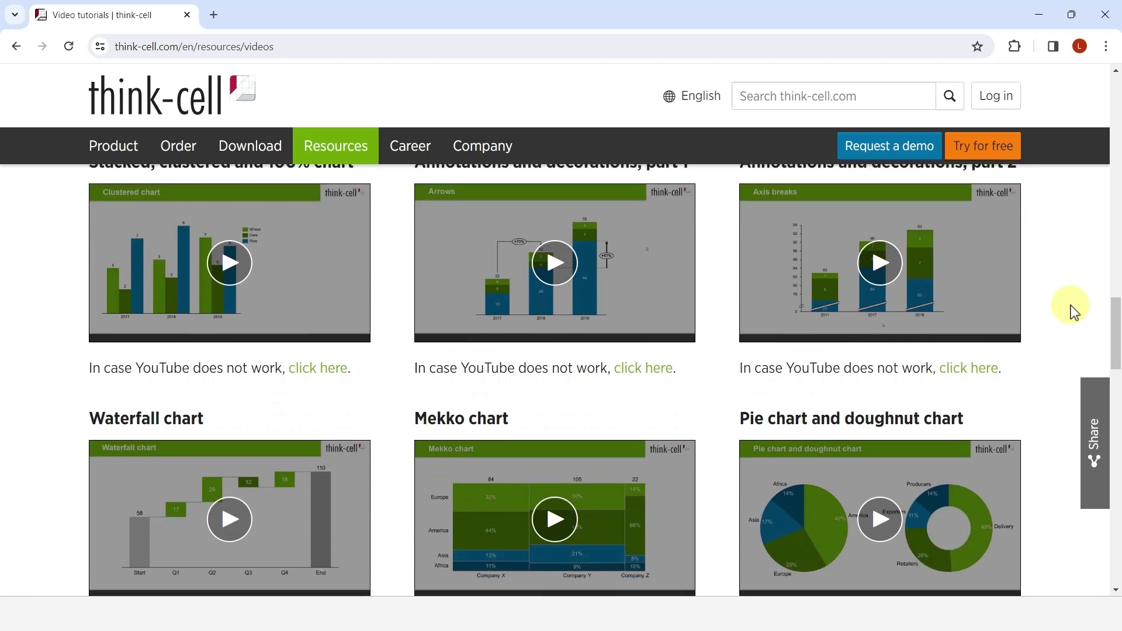
{"action": "scroll", "coordinate": [1072, 310], "scroll_direction": "down", "scroll_amount": 4}
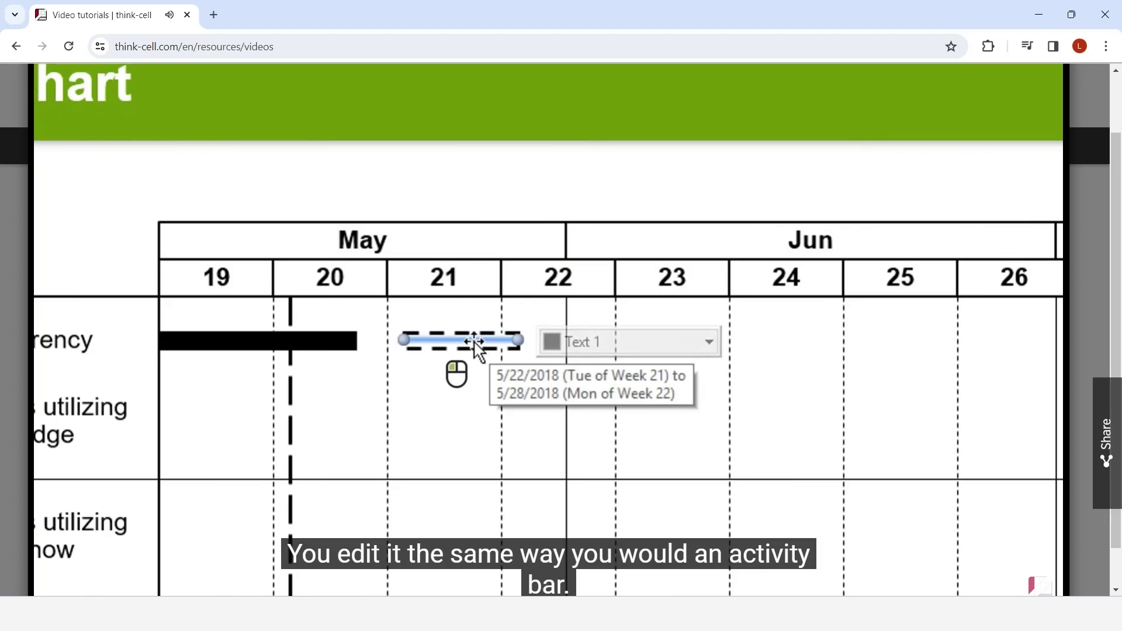
{"action": "mouse_move", "coordinate": [501, 581]}
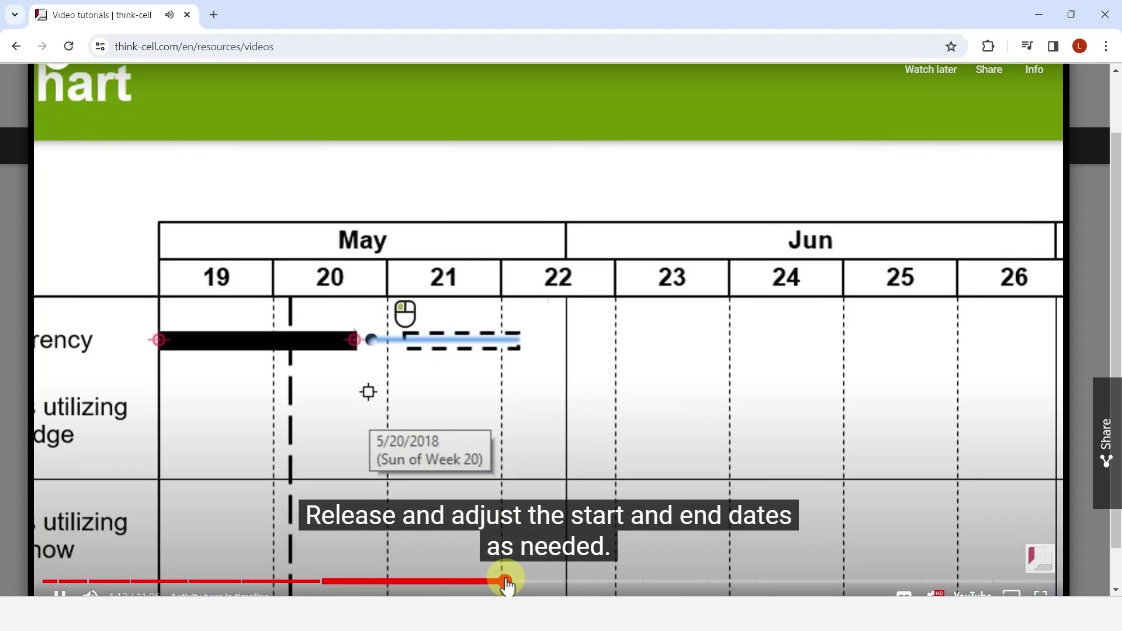
{"action": "left_click_drag", "start_coordinate": [504, 582], "coordinate": [562, 586]}
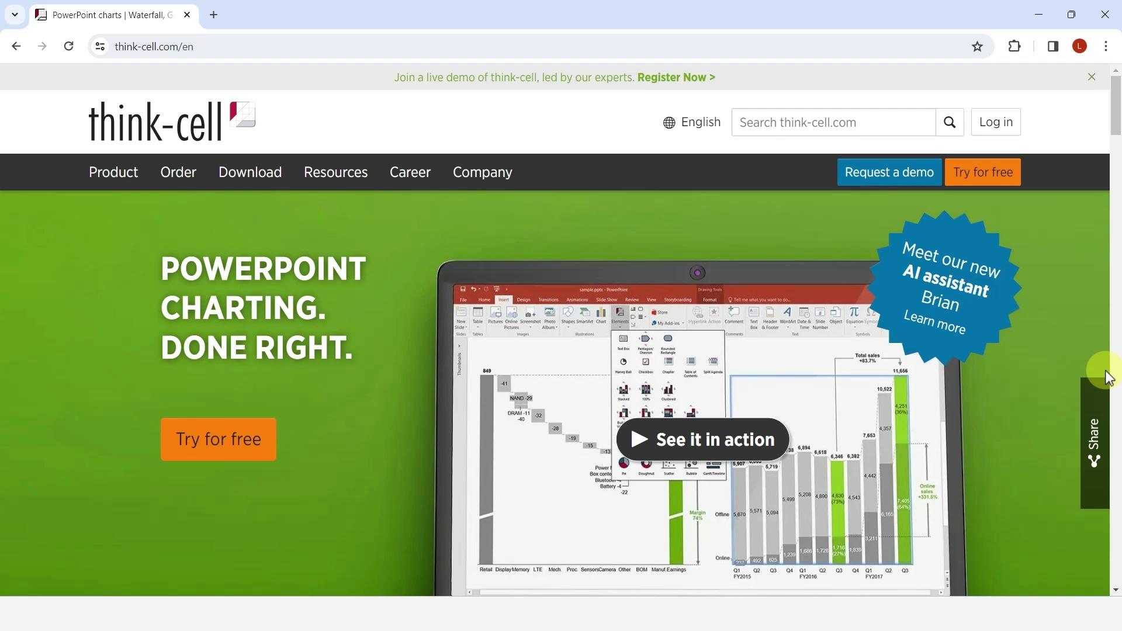
{"action": "scroll", "coordinate": [1109, 376], "scroll_direction": "down", "scroll_amount": 5}
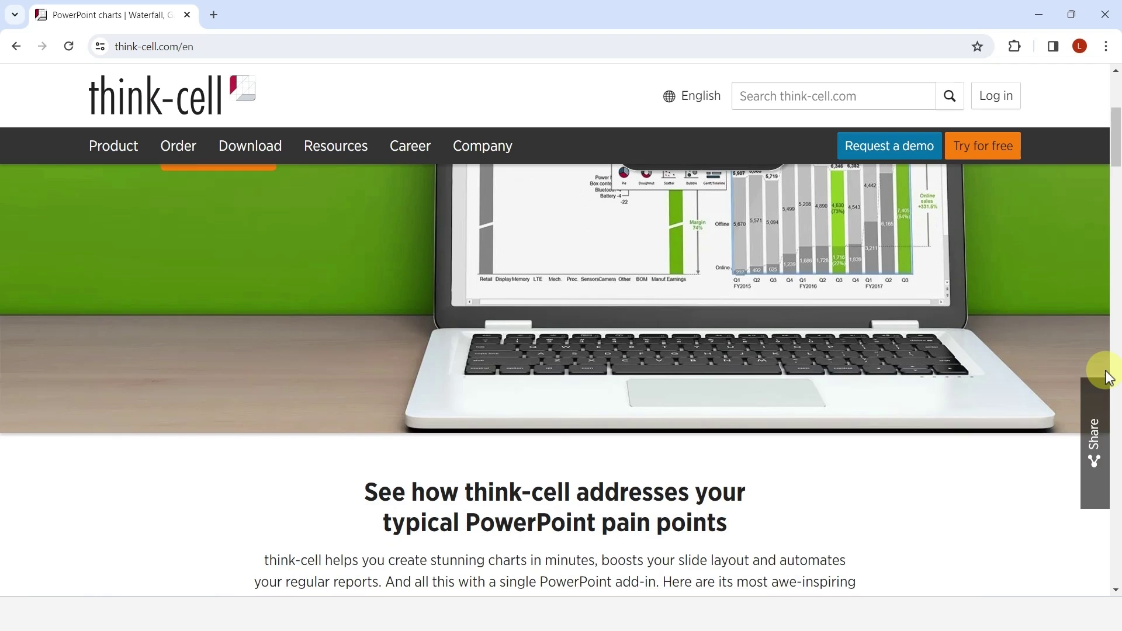
{"action": "scroll", "coordinate": [1109, 377], "scroll_direction": "down", "scroll_amount": 5}
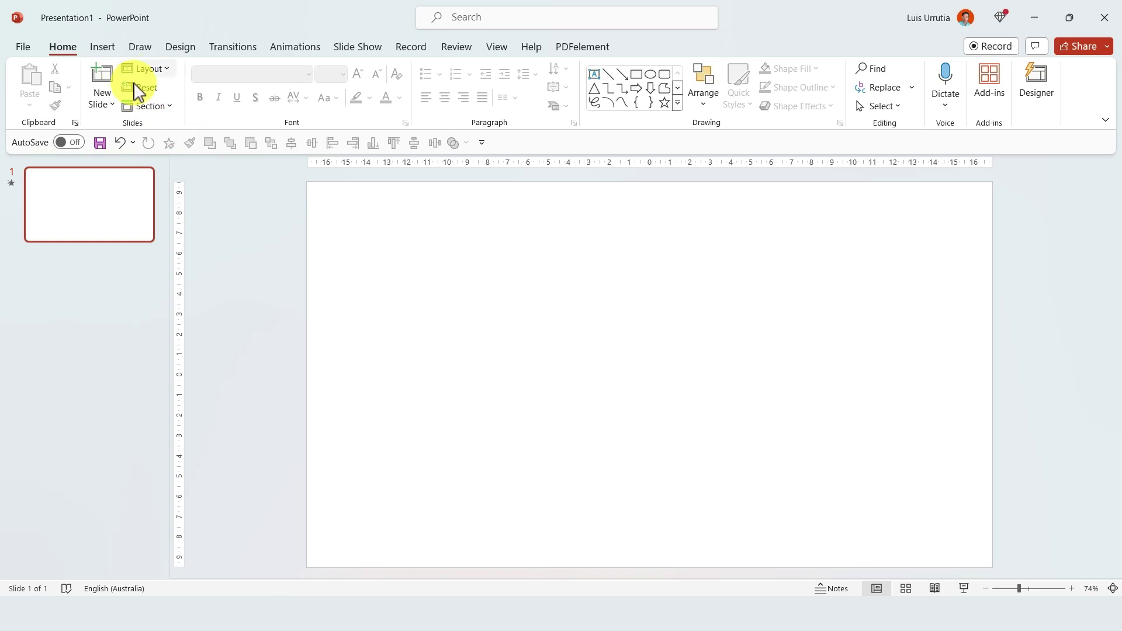
Insert the white daisies stock photo and align it with the slide's left edge
{"action": "left_click", "coordinate": [109, 47]}
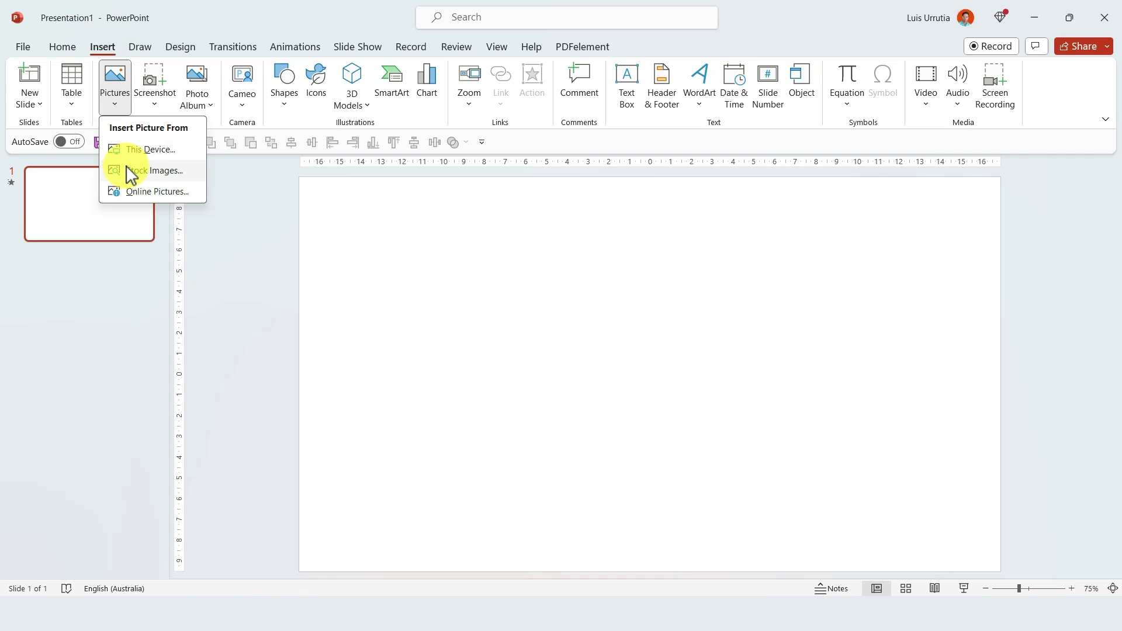
{"action": "left_click", "coordinate": [146, 170]}
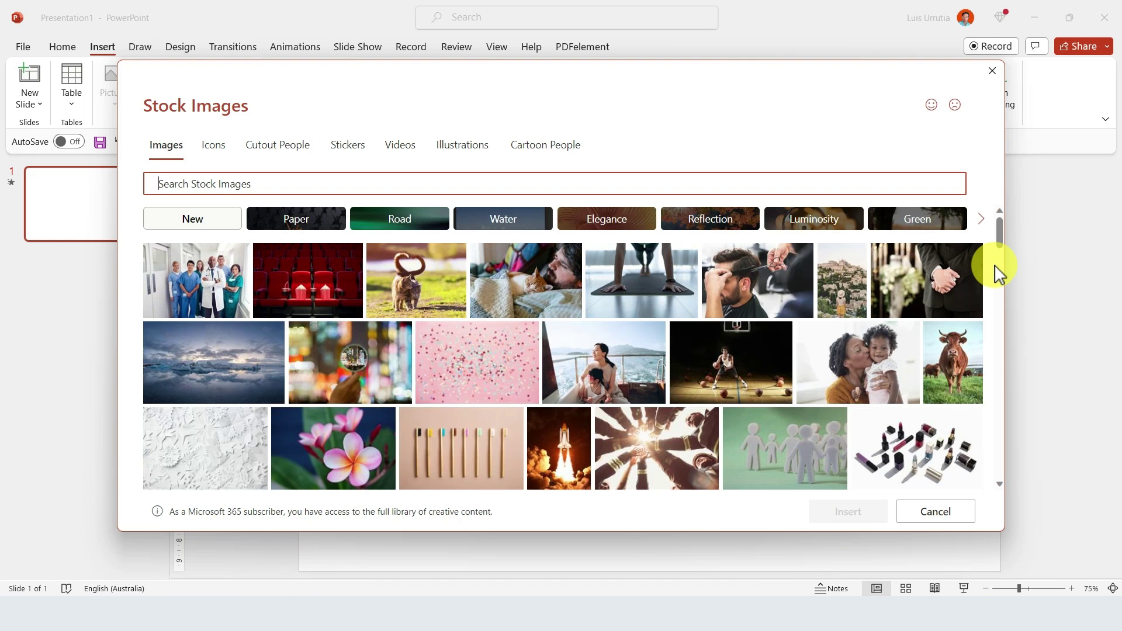
{"action": "scroll", "coordinate": [994, 275], "scroll_direction": "down", "scroll_amount": 5}
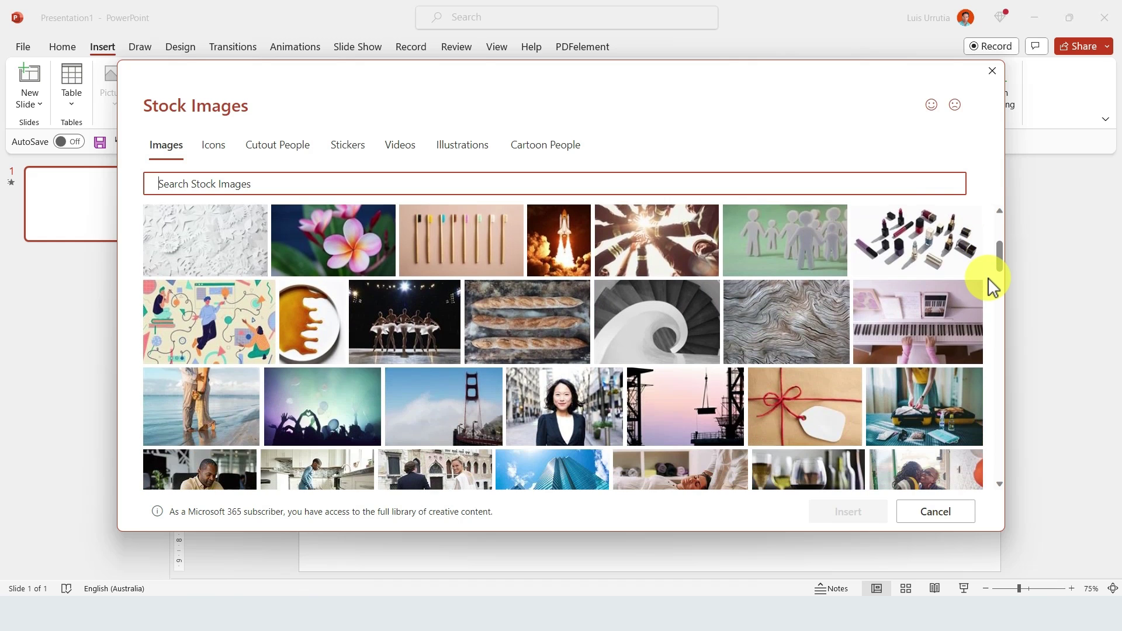
{"action": "scroll", "coordinate": [993, 286], "scroll_direction": "down", "scroll_amount": 6}
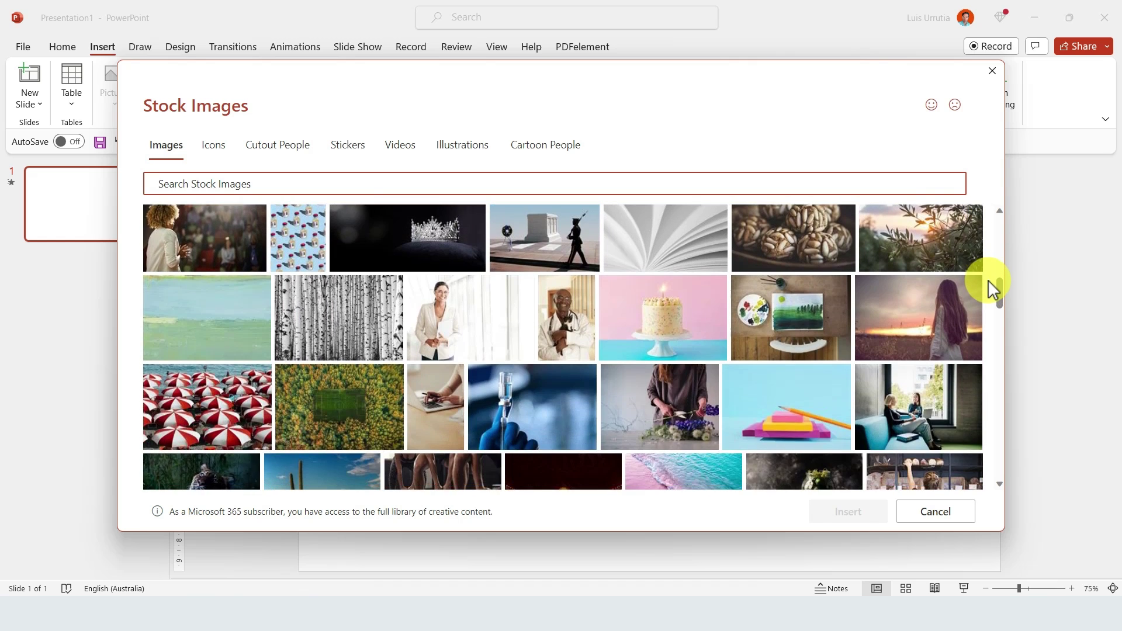
{"action": "scroll", "coordinate": [993, 286], "scroll_direction": "down", "scroll_amount": 3}
{"action": "left_click", "coordinate": [945, 301]}
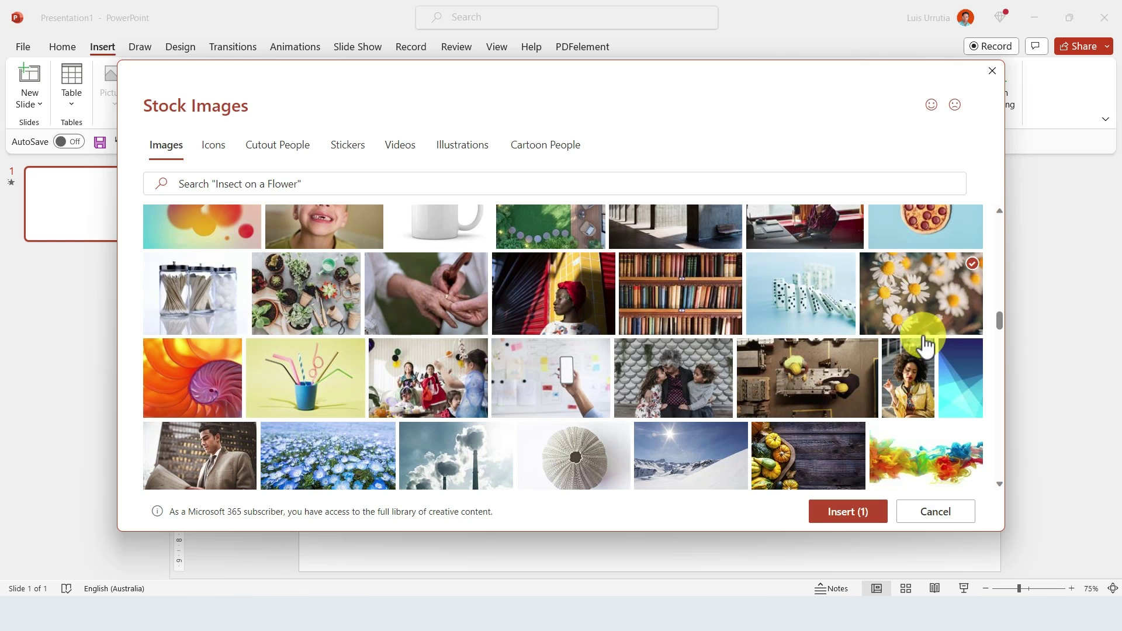
{"action": "left_click", "coordinate": [851, 514]}
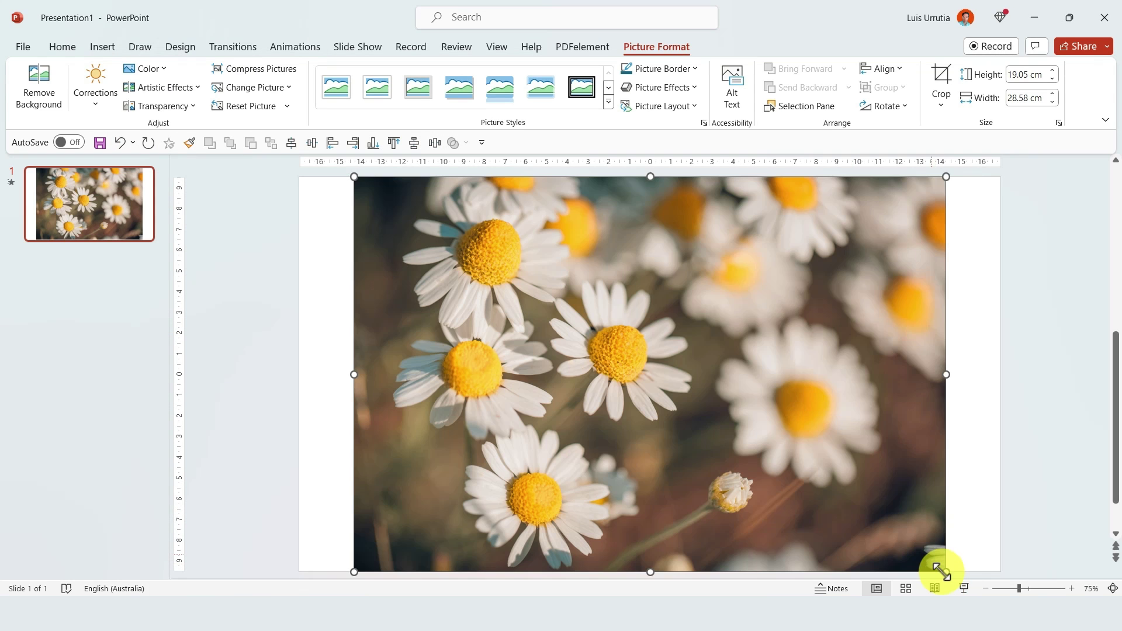
{"action": "left_click_drag", "start_coordinate": [923, 526], "coordinate": [859, 520]}
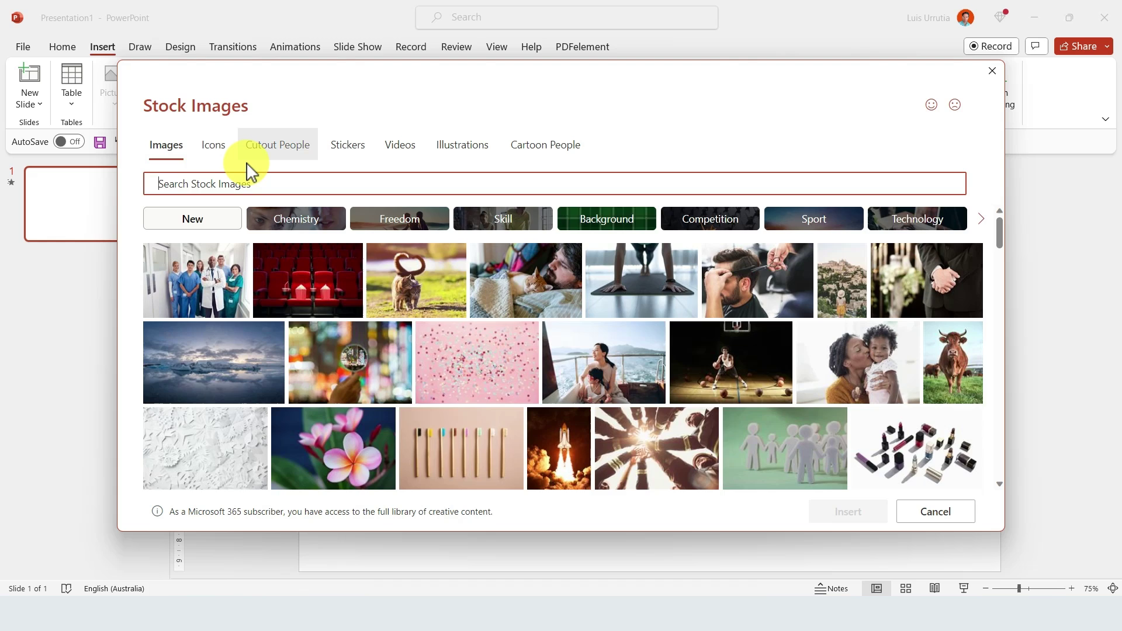
Browse the Icons, Cutout People, Stickers, Videos, Illustrations and Cartoon People stock categories
{"action": "left_click", "coordinate": [225, 156]}
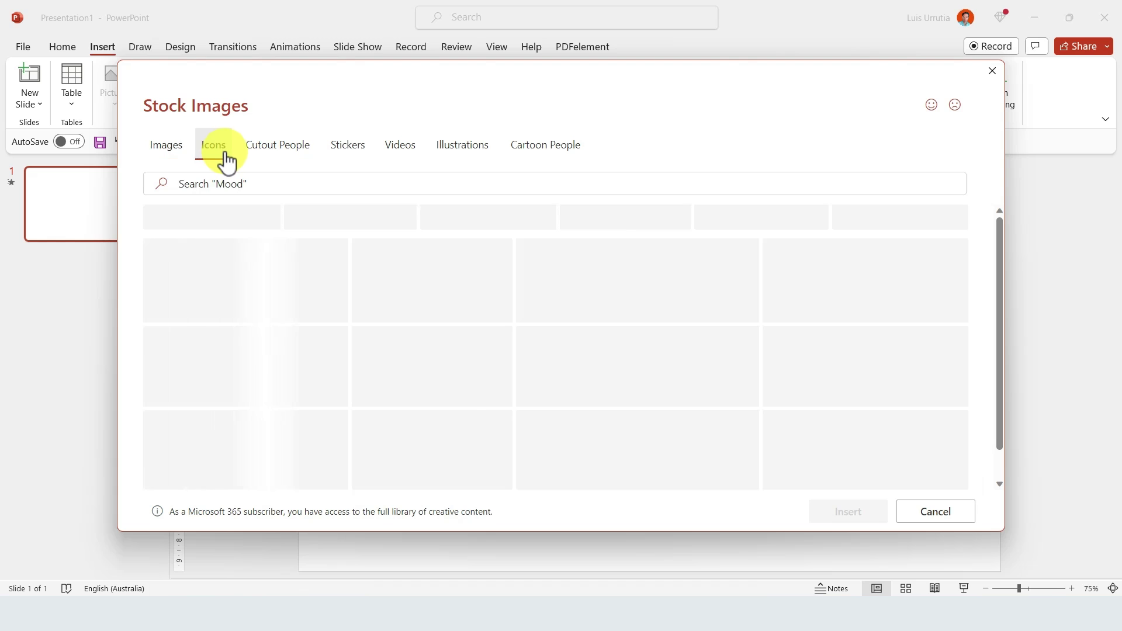
{"action": "left_click", "coordinate": [291, 155]}
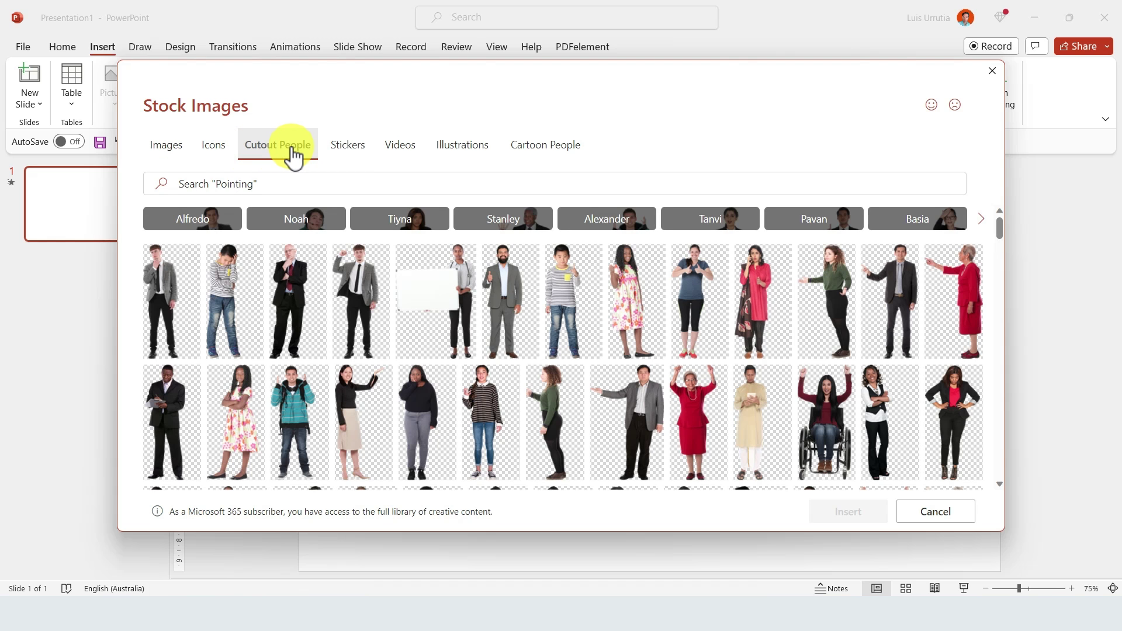
{"action": "left_click", "coordinate": [344, 151]}
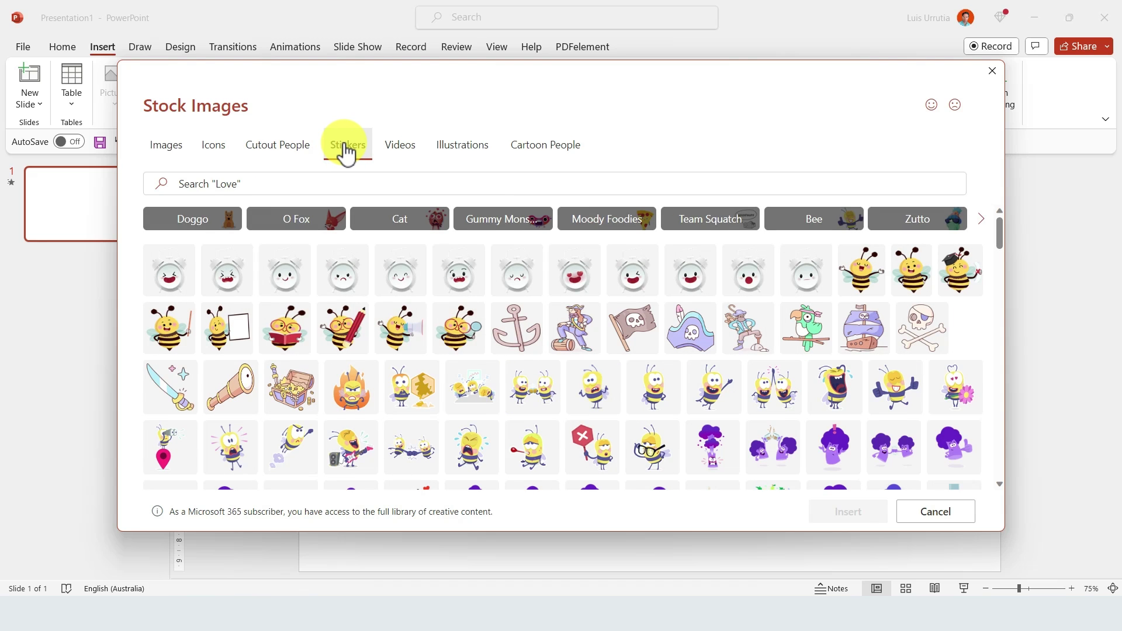
{"action": "left_click", "coordinate": [406, 155]}
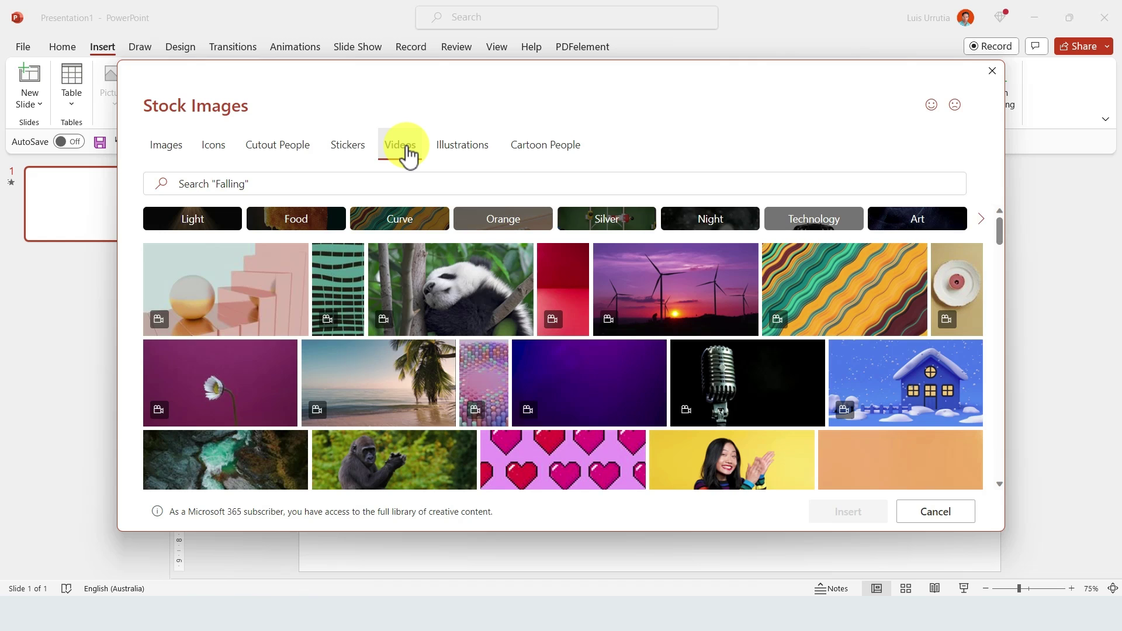
{"action": "left_click", "coordinate": [483, 153]}
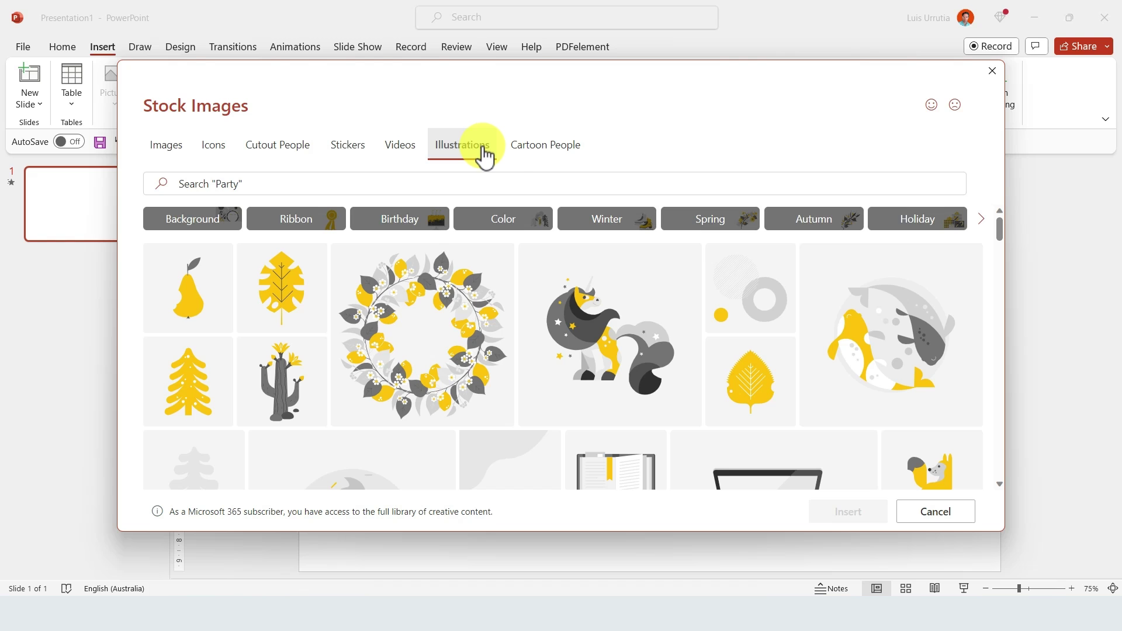
{"action": "left_click", "coordinate": [518, 152]}
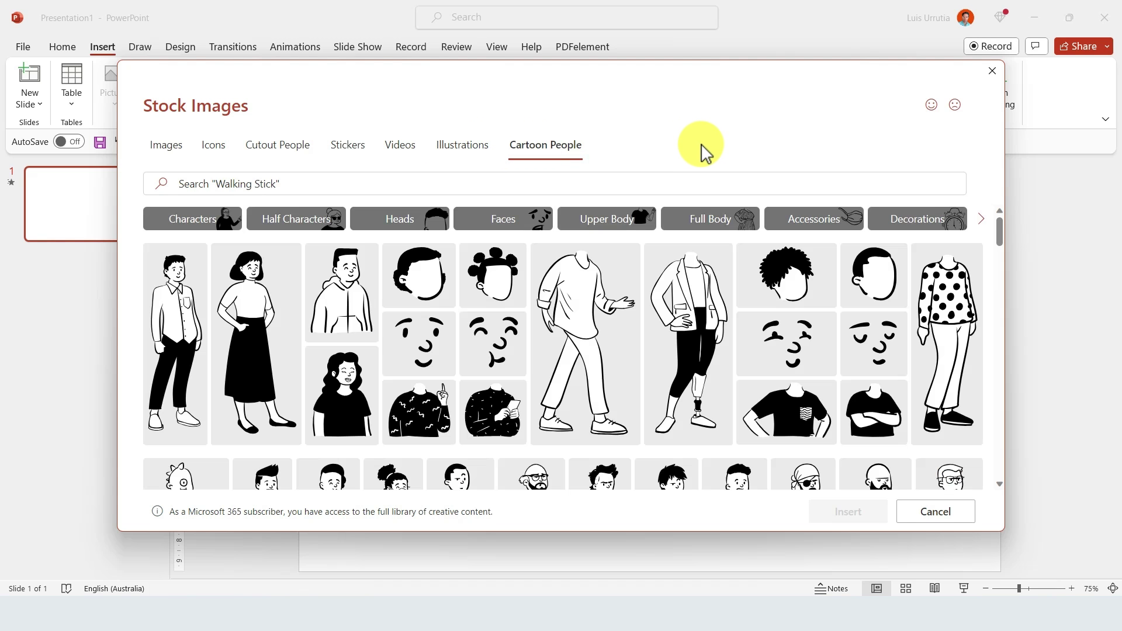
{"action": "left_click", "coordinate": [200, 357]}
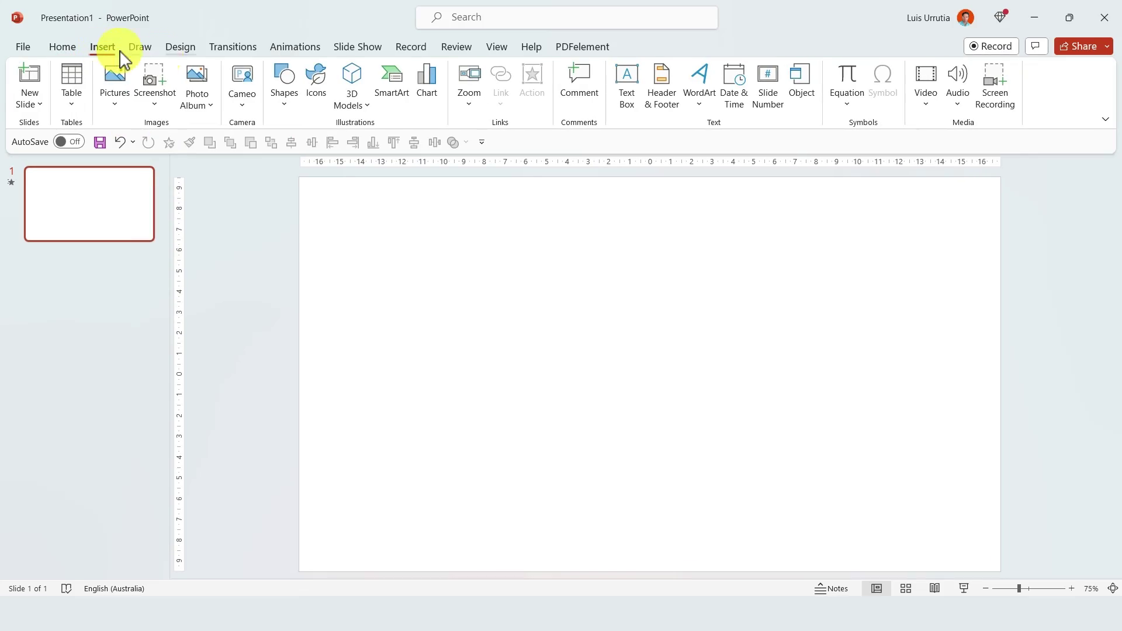
Search the stock icons for 'bar chart' and insert the third result
{"action": "left_click", "coordinate": [317, 79]}
{"action": "type", "text": "bar chart"}
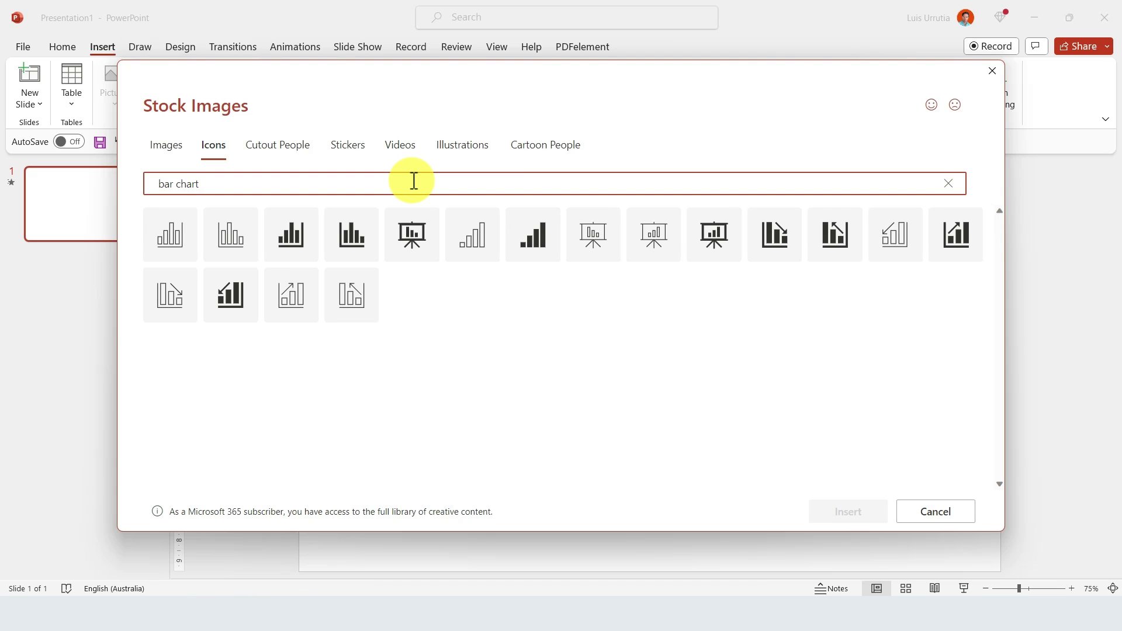
{"action": "left_click", "coordinate": [299, 245]}
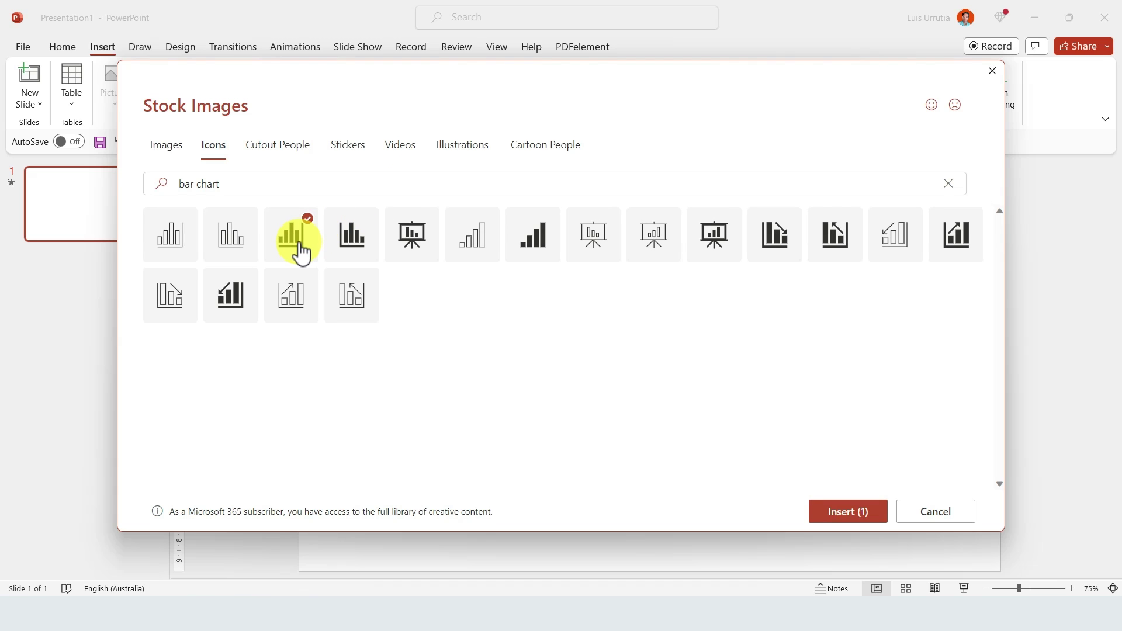
{"action": "left_click", "coordinate": [841, 516]}
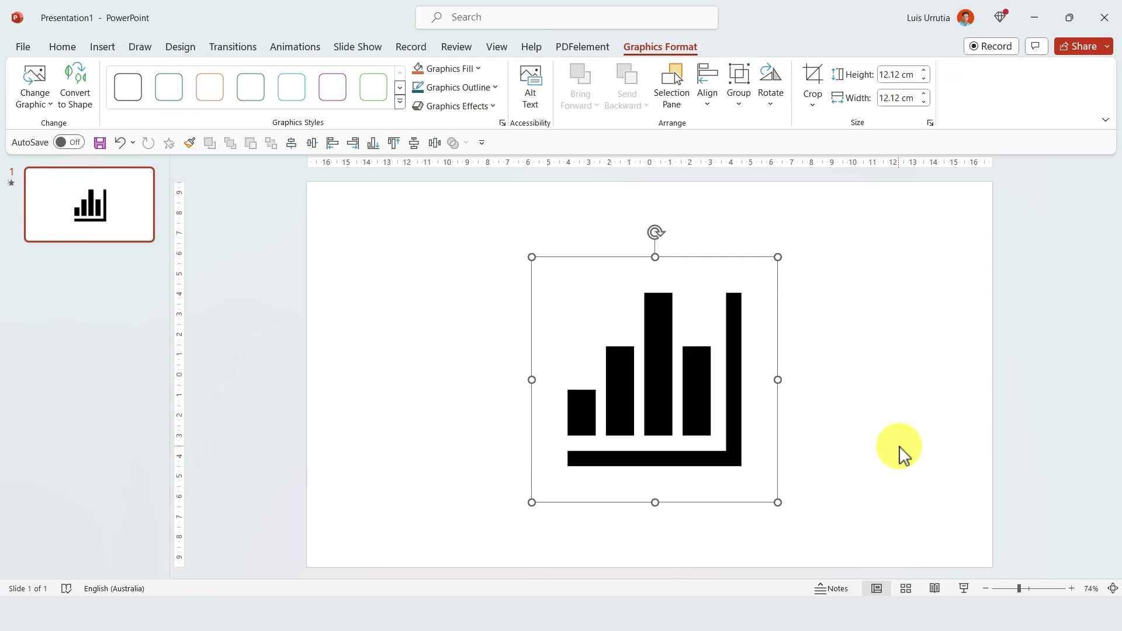
Try purple and cyan graphics fills on the icon, settling on orange
{"action": "left_click", "coordinate": [477, 70]}
{"action": "left_click", "coordinate": [510, 106]}
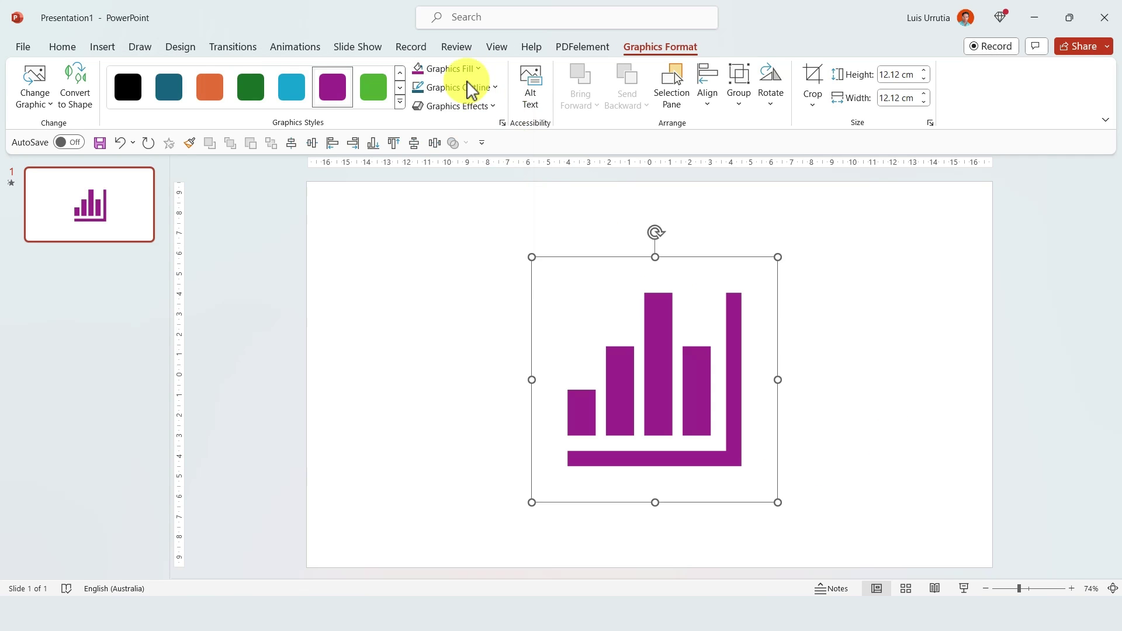
{"action": "left_click", "coordinate": [475, 69]}
{"action": "left_click", "coordinate": [498, 106]}
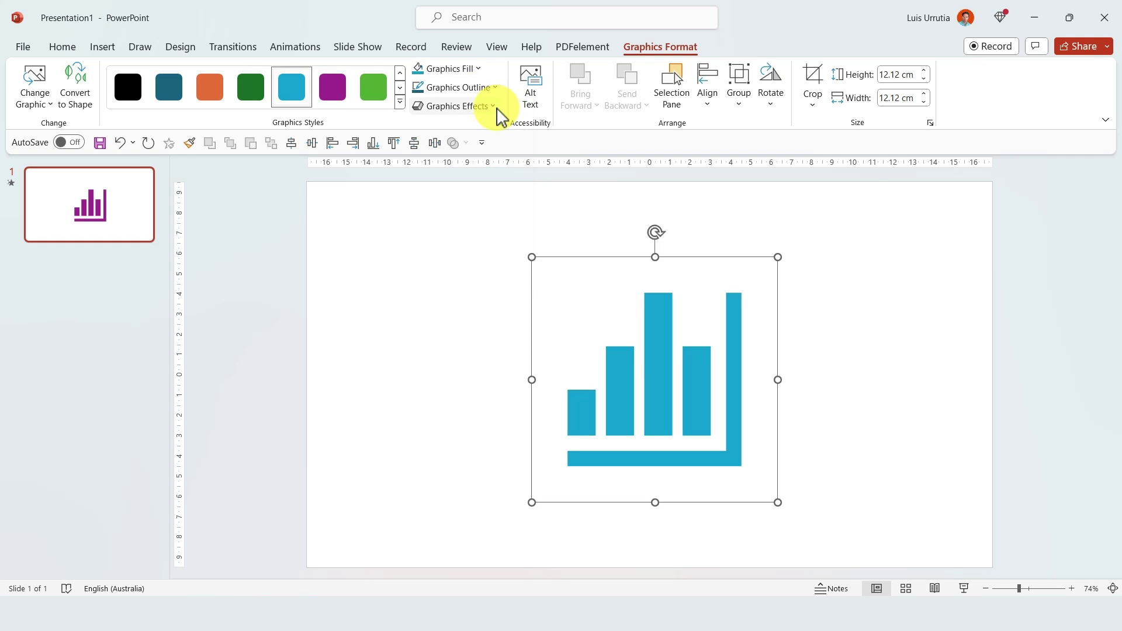
{"action": "left_click", "coordinate": [457, 71]}
{"action": "left_click", "coordinate": [475, 105]}
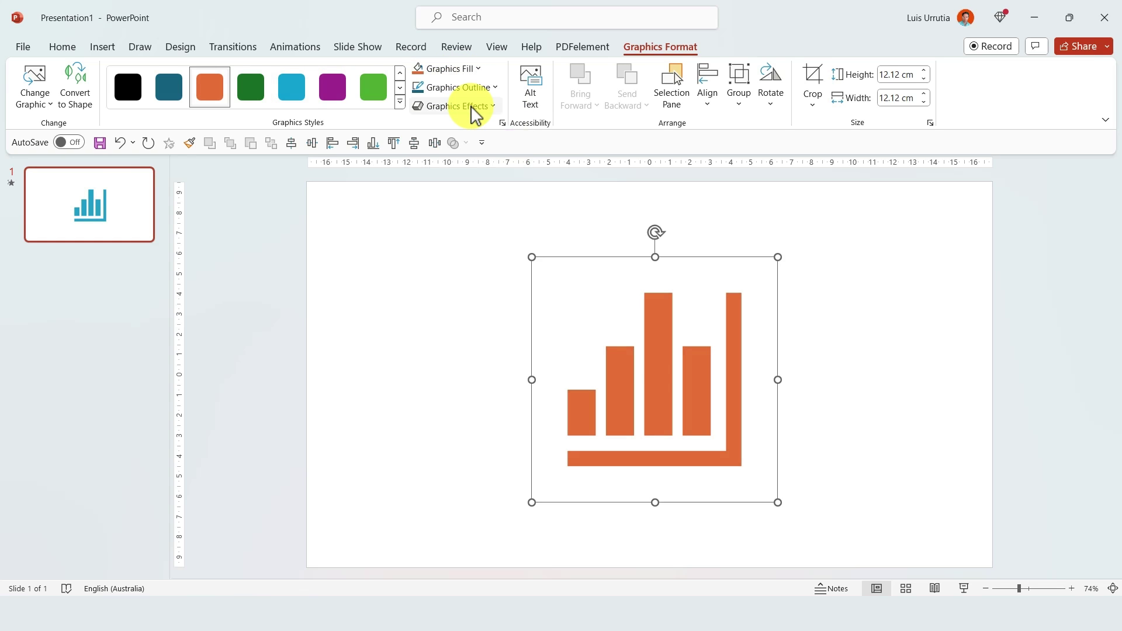
{"action": "left_click_drag", "start_coordinate": [654, 370], "coordinate": [657, 358]}
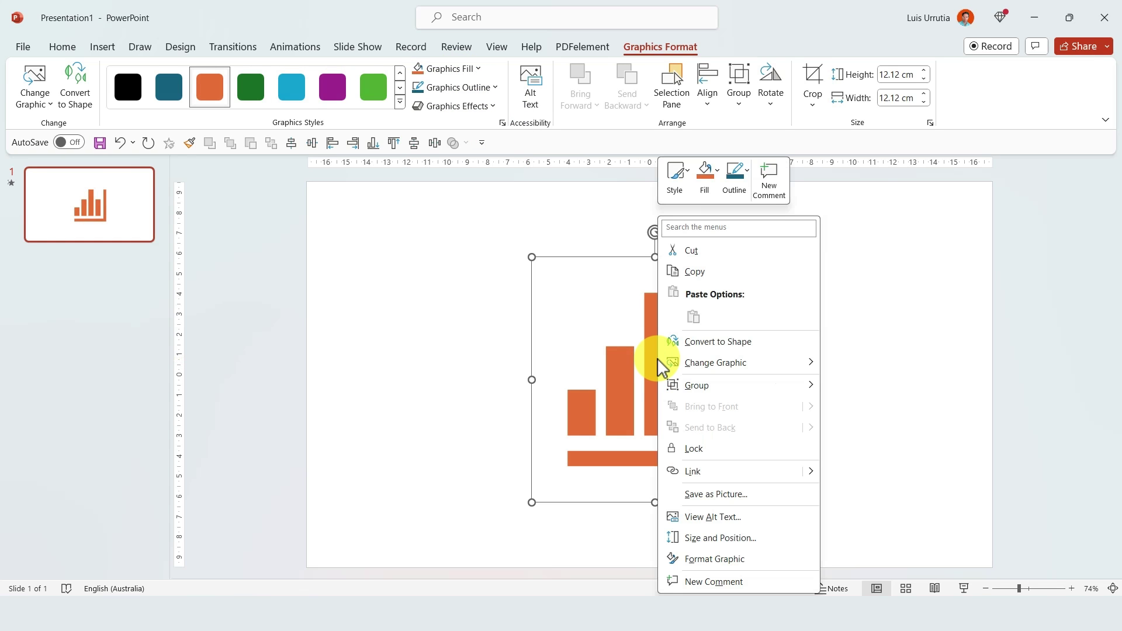
Convert the icon to editable shapes and fill the second bar teal
{"action": "left_click", "coordinate": [689, 342]}
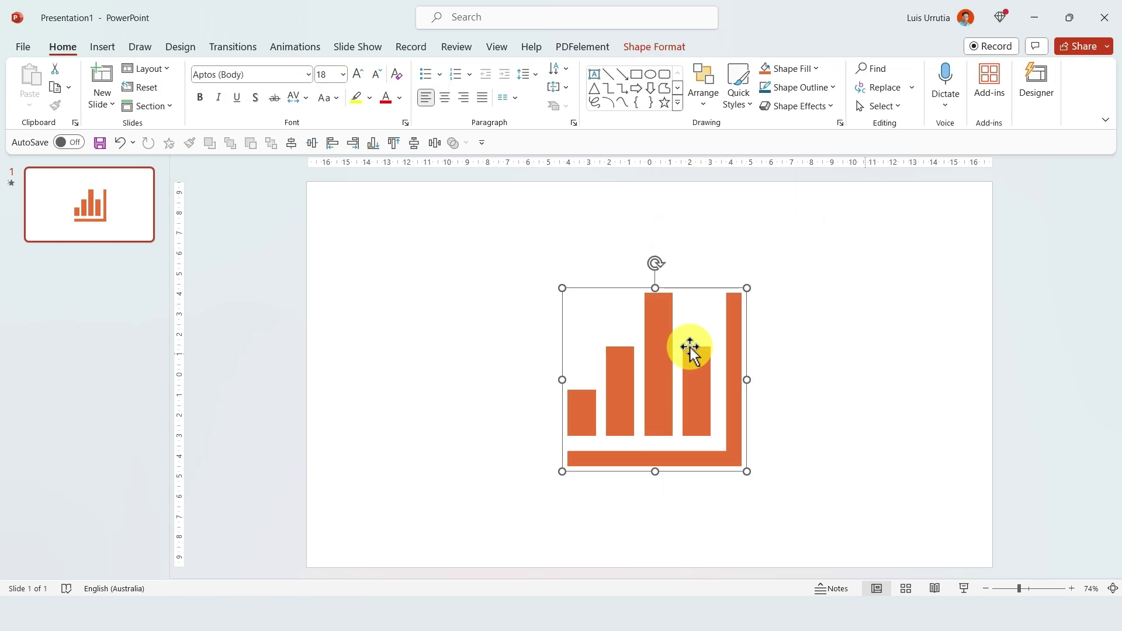
{"action": "left_click", "coordinate": [671, 363]}
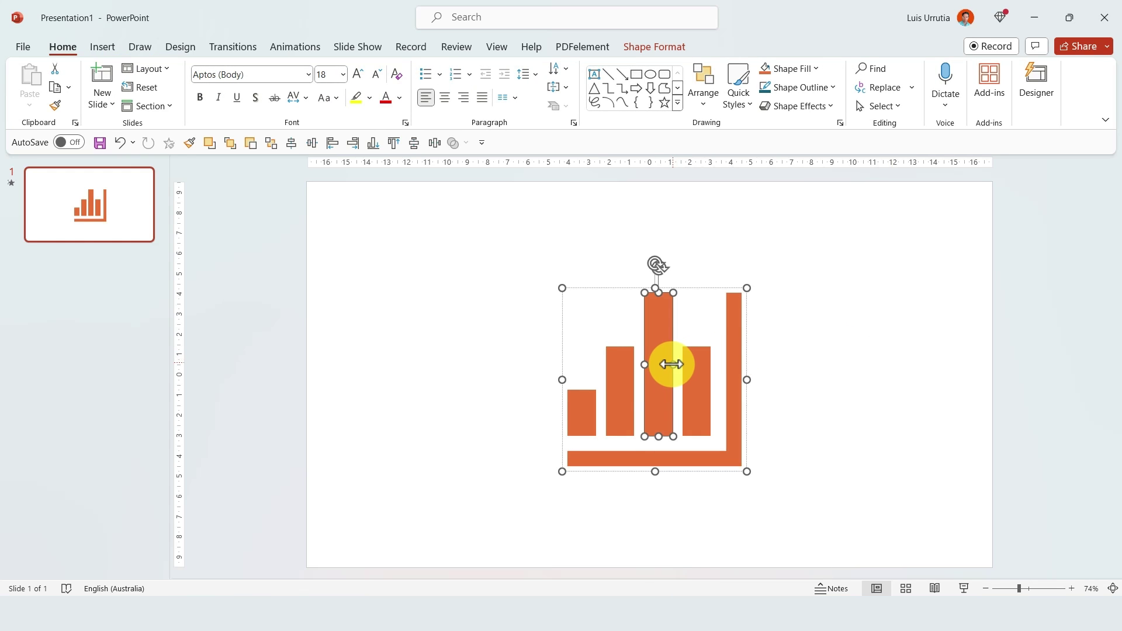
{"action": "left_click_drag", "start_coordinate": [622, 378], "coordinate": [621, 401]}
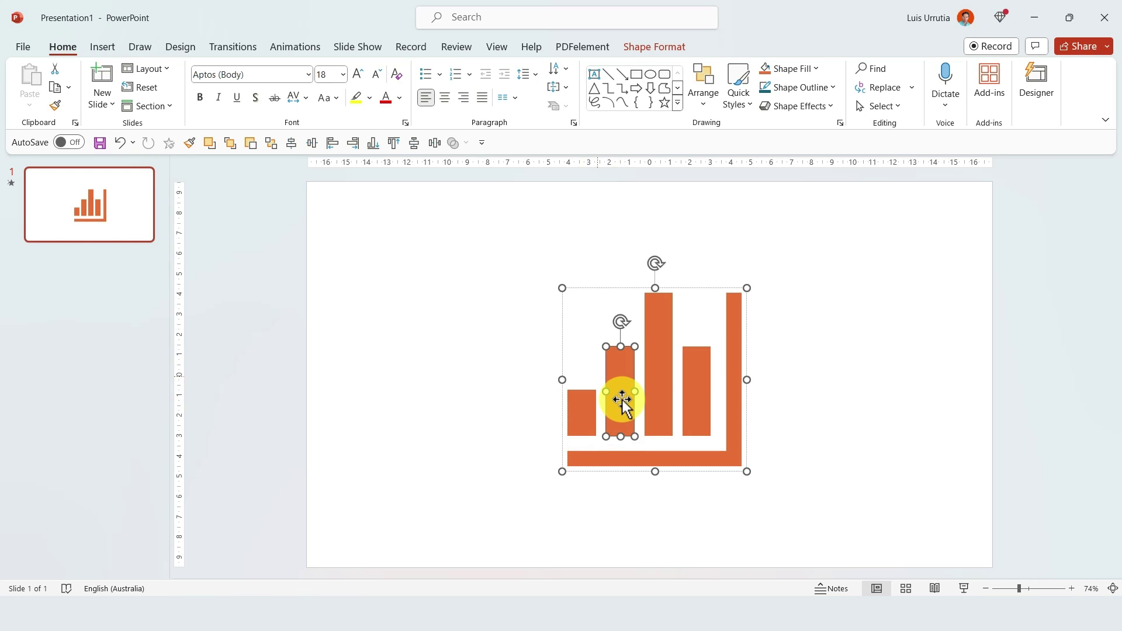
{"action": "left_click", "coordinate": [796, 71]}
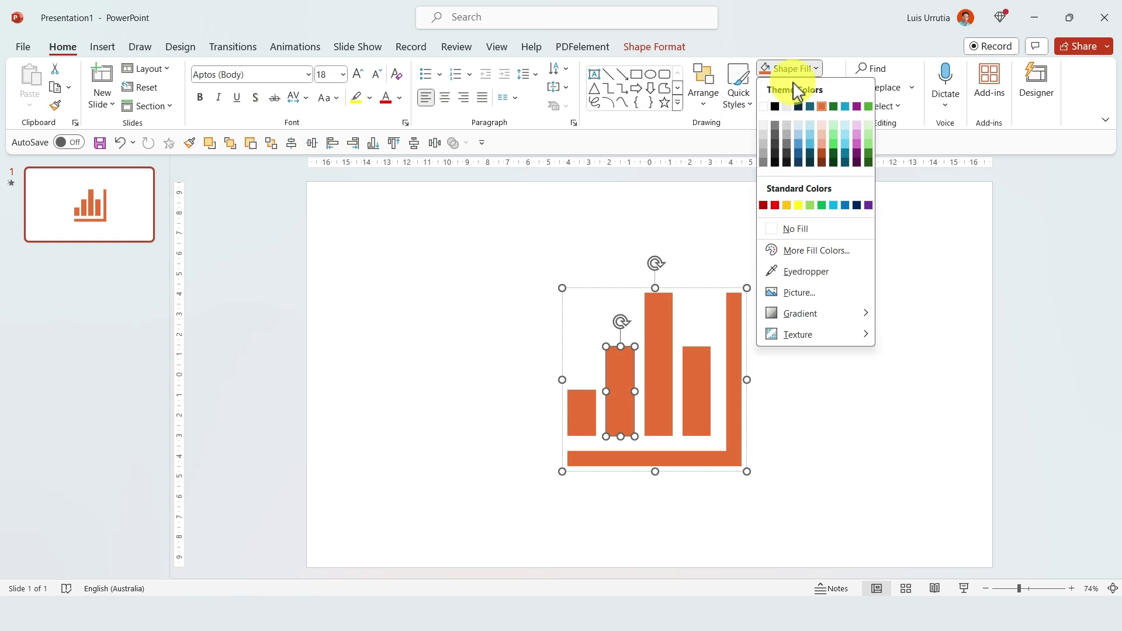
{"action": "left_click", "coordinate": [811, 105]}
Fill the tallest bar purple and the fourth bar green
{"action": "left_click", "coordinate": [665, 311]}
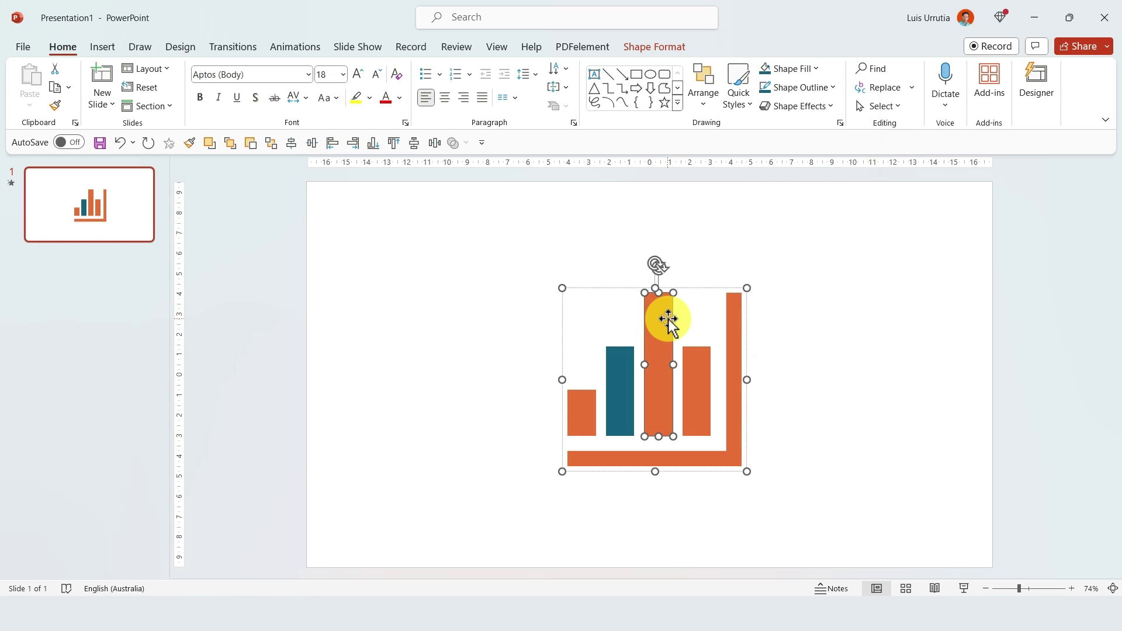
{"action": "left_click", "coordinate": [797, 72]}
{"action": "left_click", "coordinate": [857, 105]}
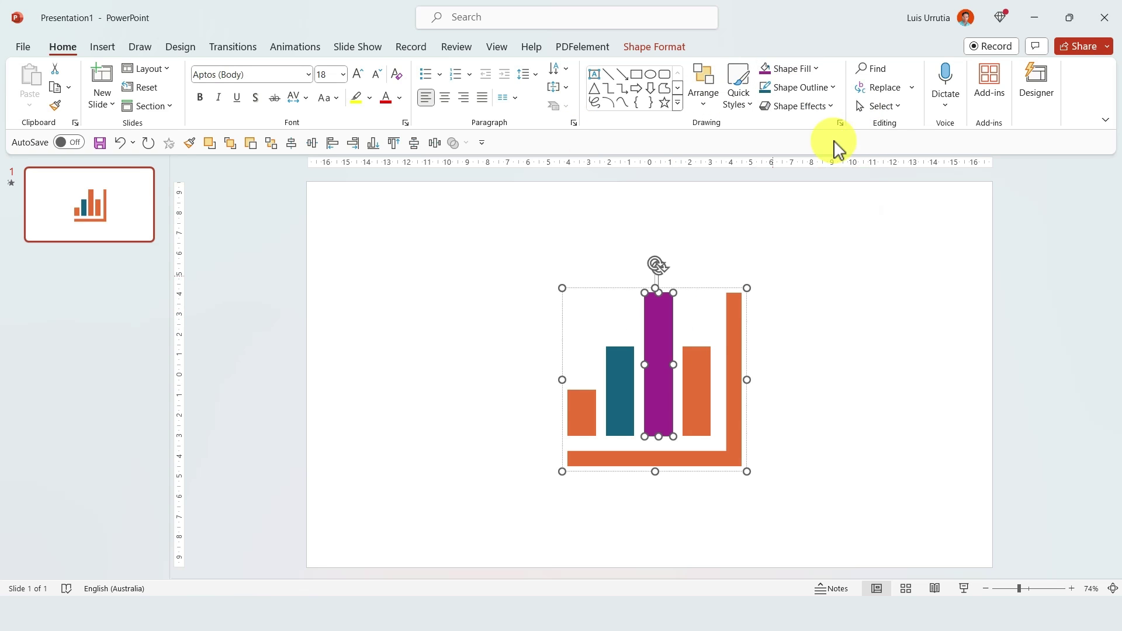
{"action": "left_click", "coordinate": [704, 367]}
{"action": "left_click", "coordinate": [815, 69]}
{"action": "left_click", "coordinate": [869, 106]}
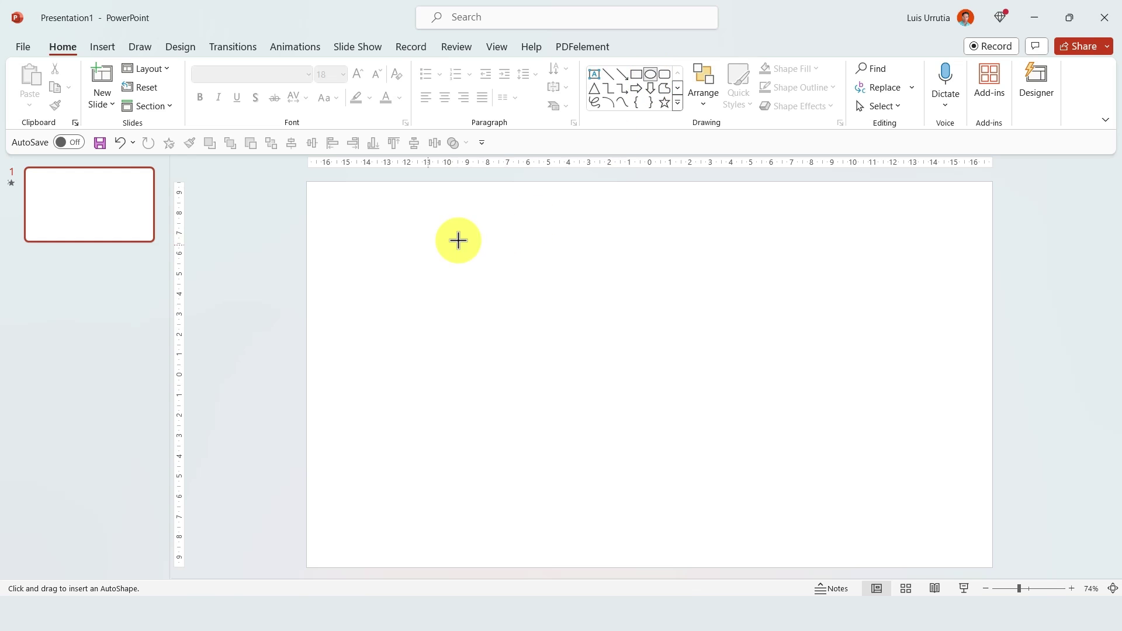
Draw a 9.9 cm circle plus overlapping 4.99 cm copies, then select all four circles
{"action": "left_click_drag", "start_coordinate": [395, 239], "coordinate": [542, 440]}
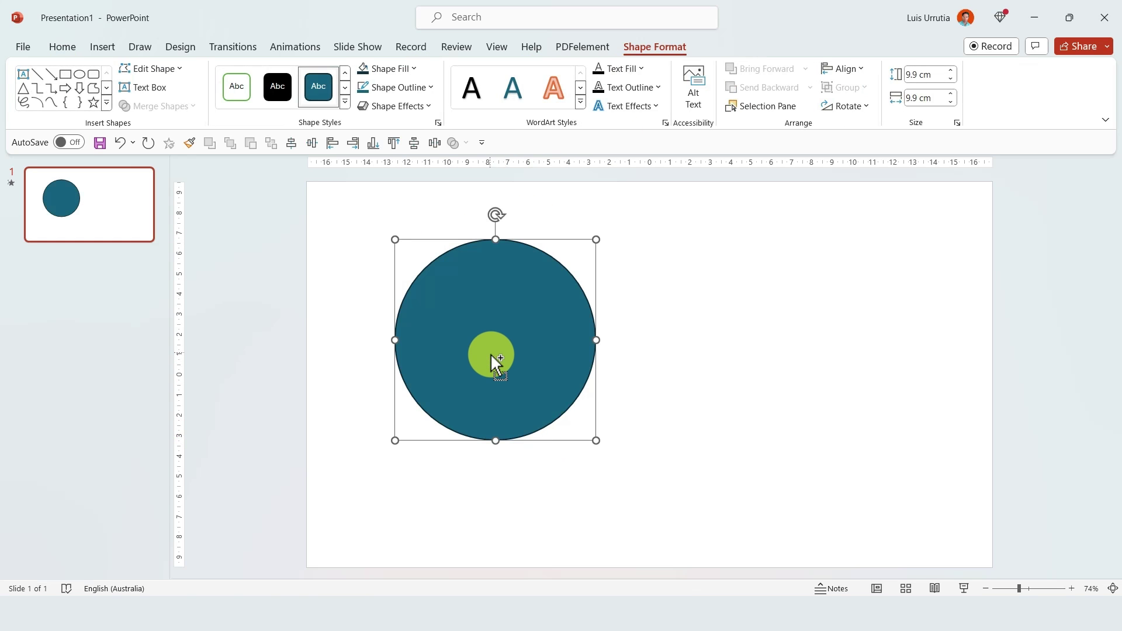
{"action": "left_click_drag", "start_coordinate": [484, 346], "coordinate": [655, 325]}
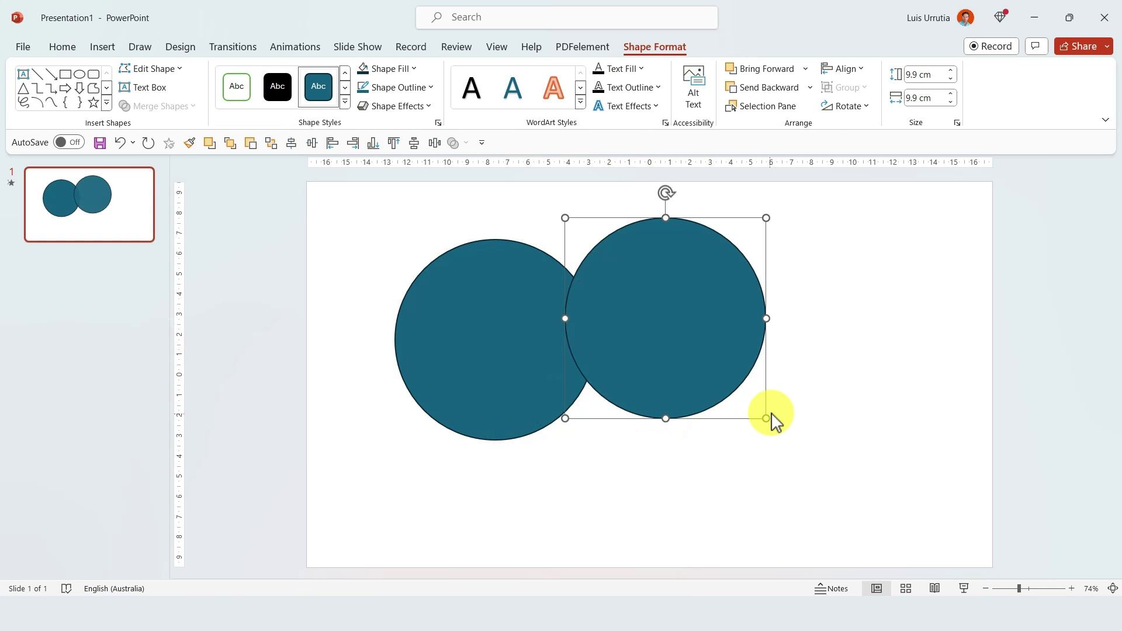
{"action": "left_click_drag", "start_coordinate": [766, 418], "coordinate": [666, 320]}
{"action": "left_click_drag", "start_coordinate": [621, 258], "coordinate": [479, 454]}
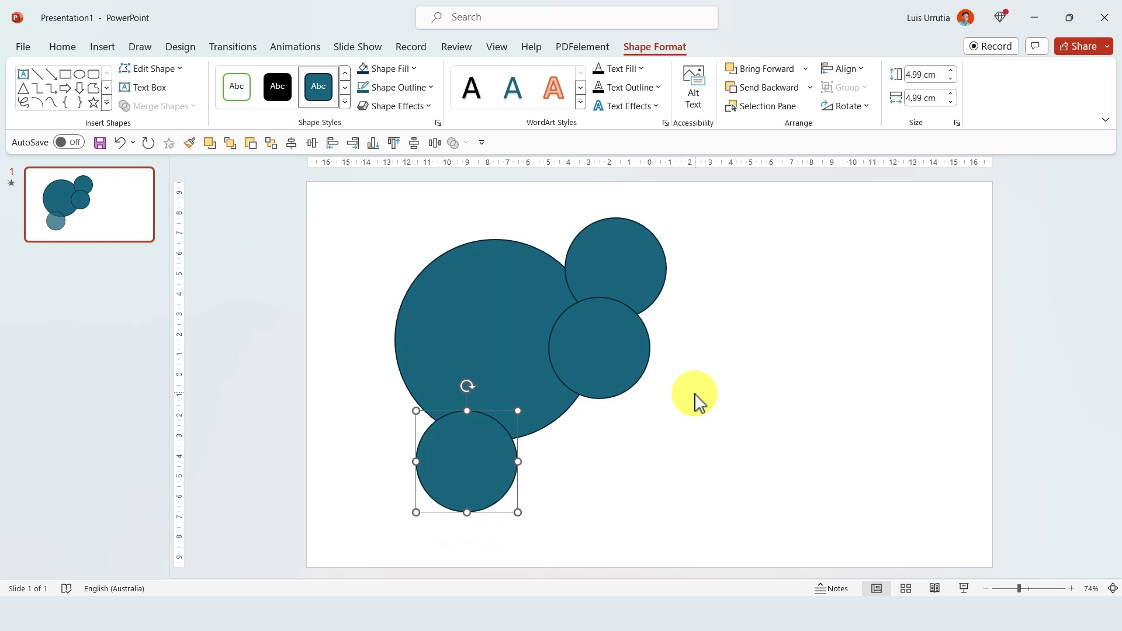
{"action": "left_click_drag", "start_coordinate": [697, 187], "coordinate": [360, 567]}
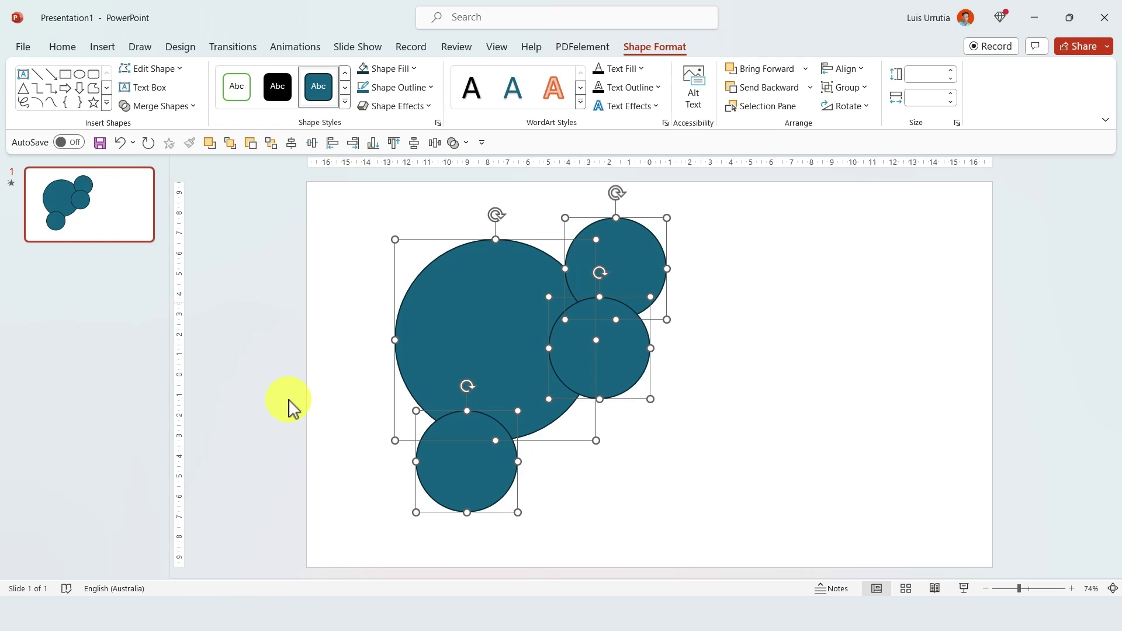
{"action": "left_click", "coordinate": [174, 107]}
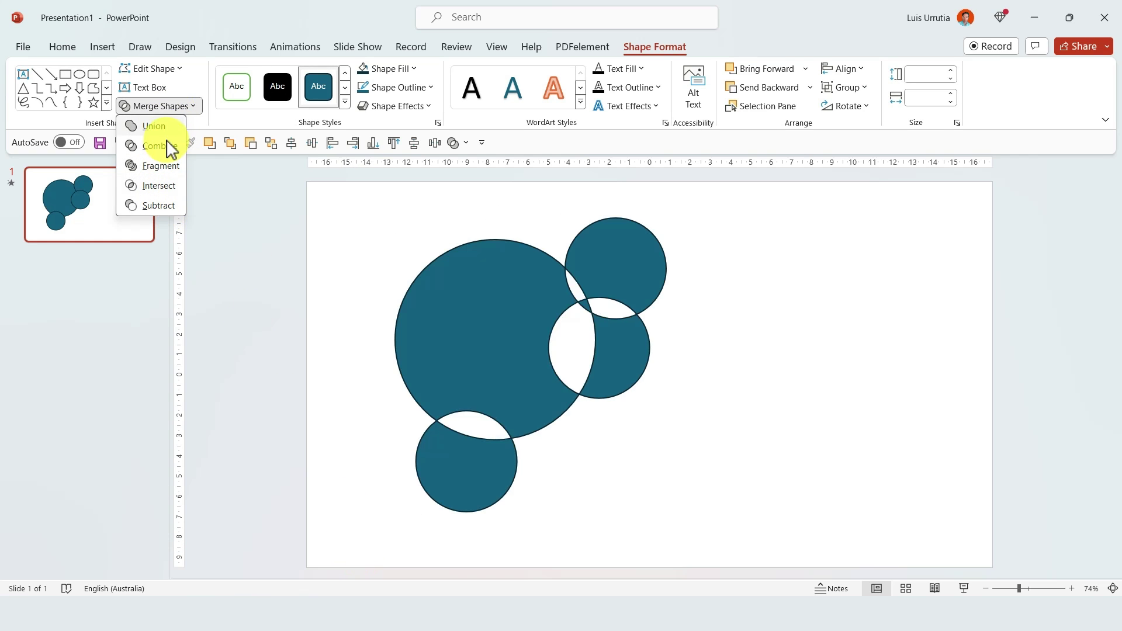
Union the selected circles into one shape, then nudge it left and enlarge it
{"action": "left_click", "coordinate": [155, 127]}
{"action": "left_click_drag", "start_coordinate": [530, 317], "coordinate": [506, 321]}
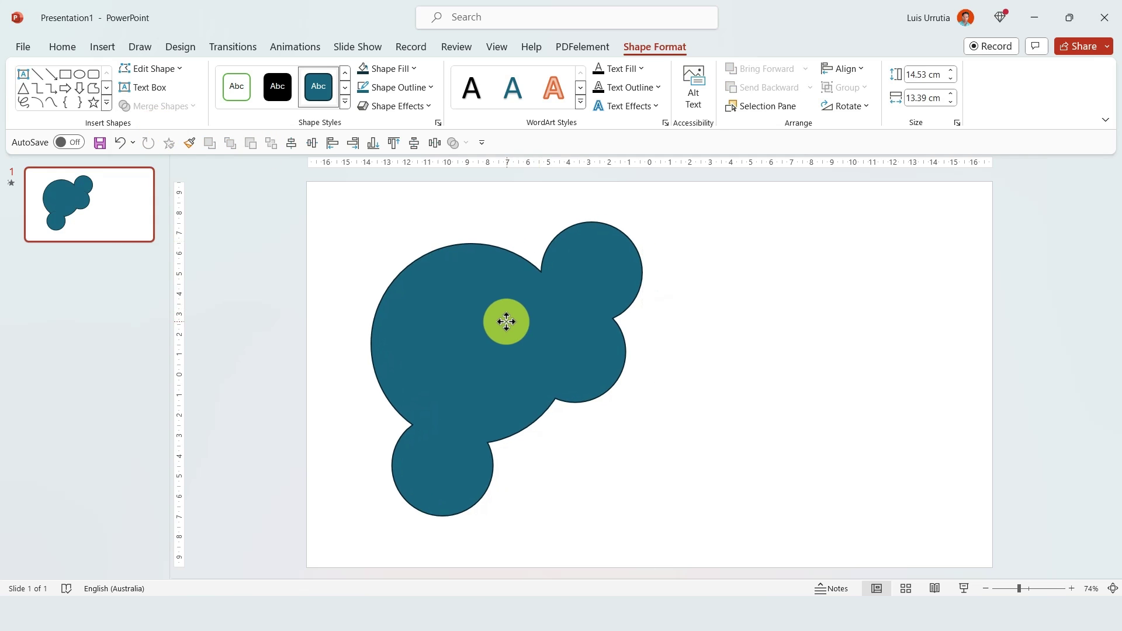
{"action": "left_click_drag", "start_coordinate": [642, 517], "coordinate": [674, 541]}
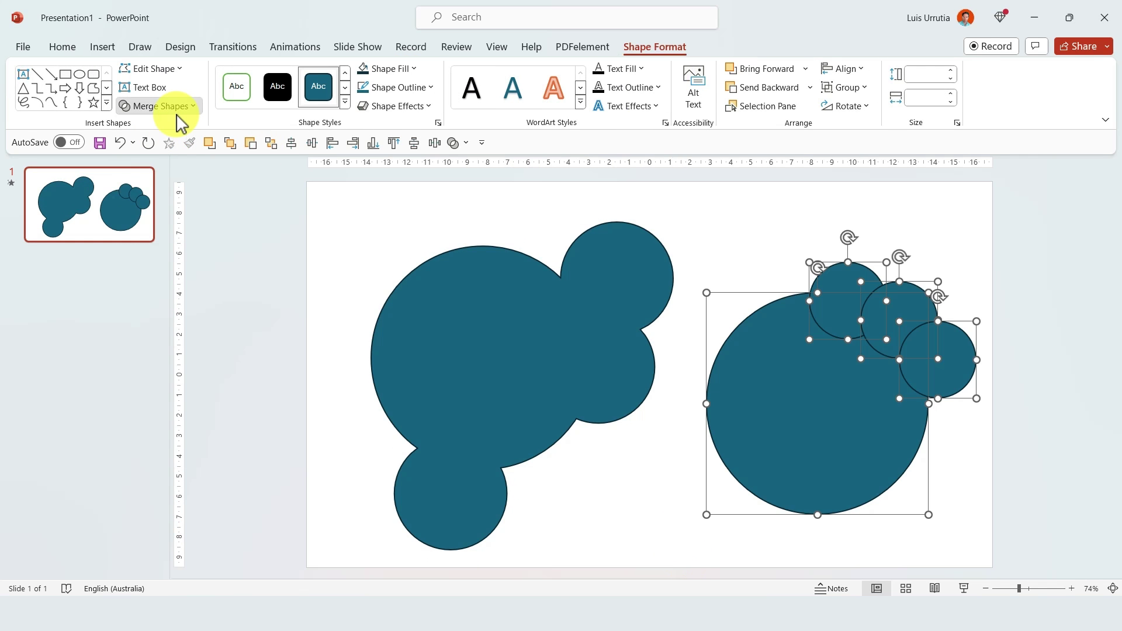
Subtract the small circles from the large right-hand circle and reposition the result
{"action": "left_click", "coordinate": [180, 107]}
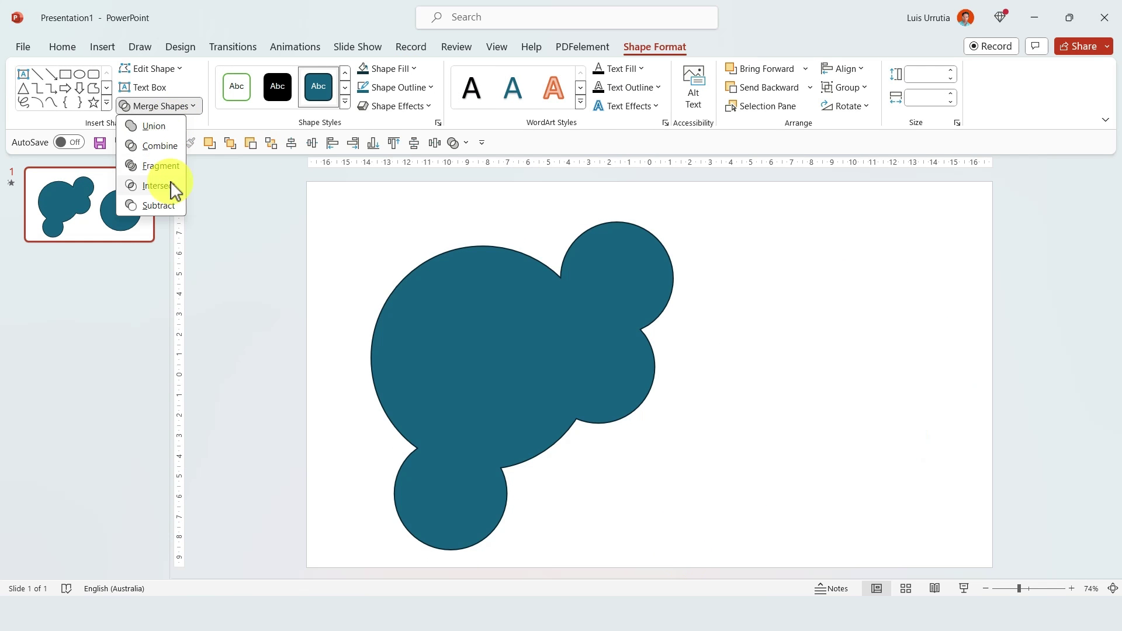
{"action": "left_click", "coordinate": [158, 209]}
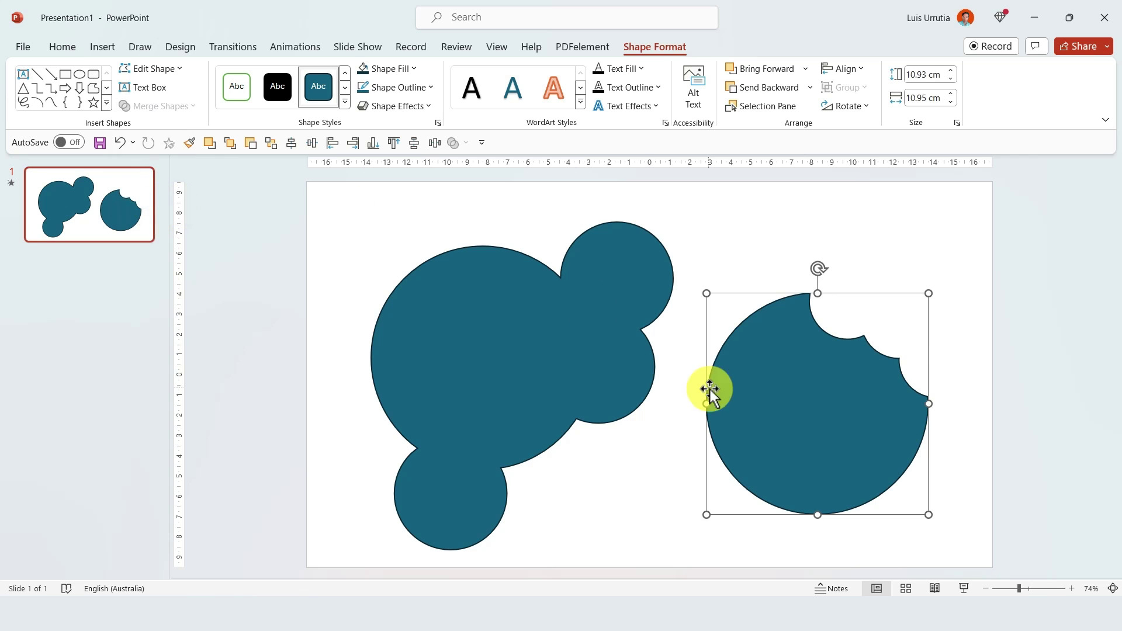
{"action": "mouse_move", "coordinate": [824, 436]}
{"action": "left_mouse_down"}
{"action": "mouse_move", "coordinate": [783, 395]}
{"action": "mouse_move", "coordinate": [795, 426]}
{"action": "mouse_move", "coordinate": [829, 454]}
{"action": "mouse_move", "coordinate": [832, 428]}
{"action": "left_mouse_up"}
{"action": "left_click", "coordinate": [964, 327]}
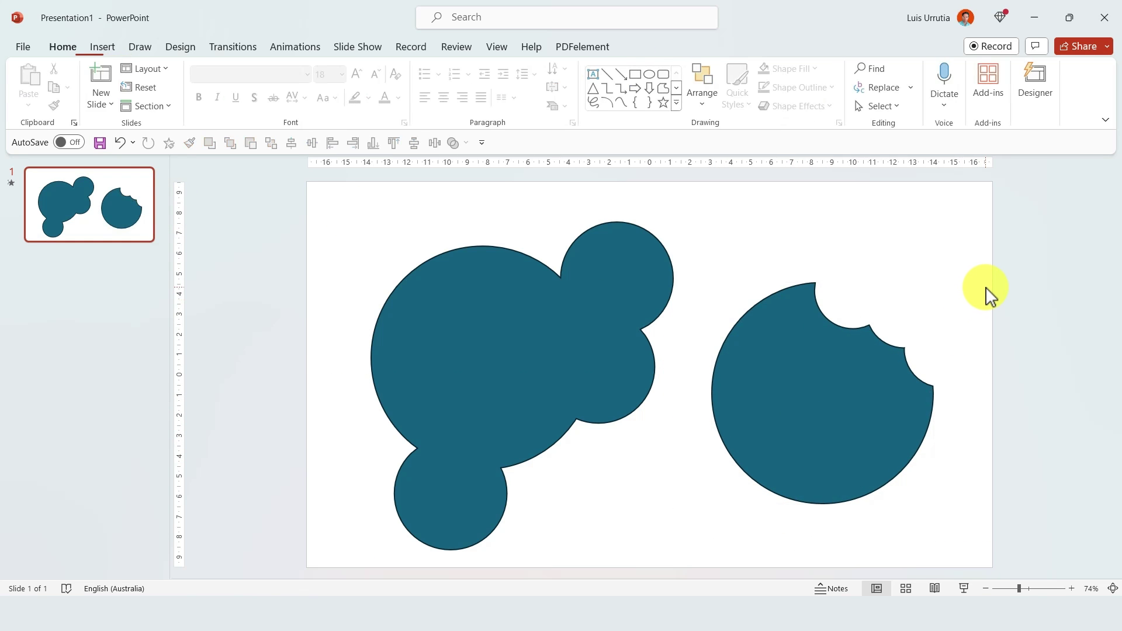